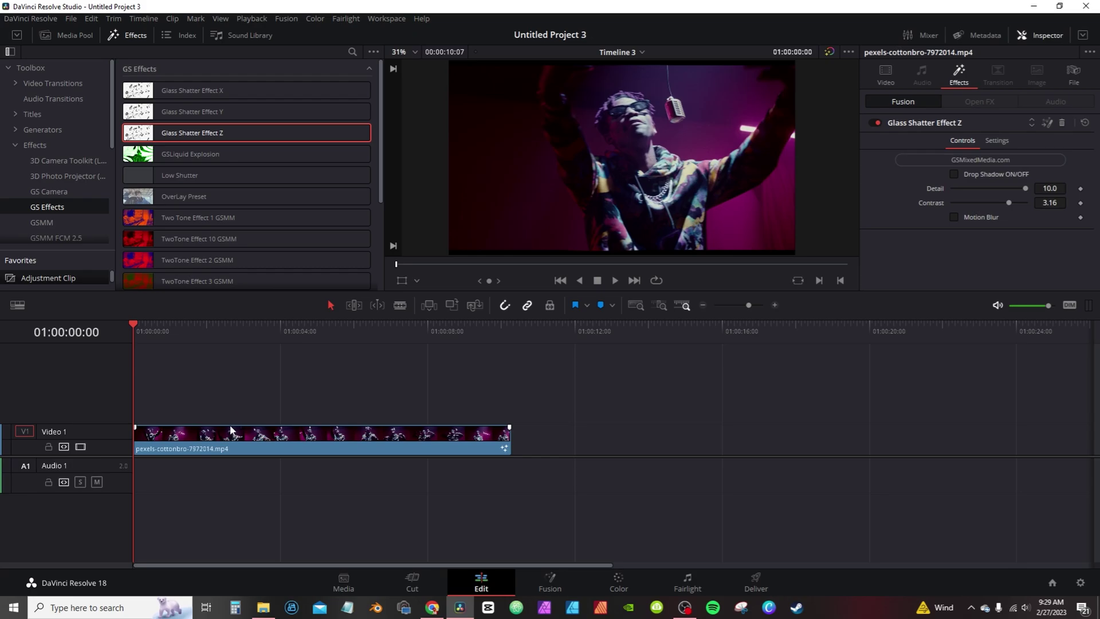
# Play back the opening seconds of the clip to preview its Glass Shatter Effect Z
pyautogui.press('space')
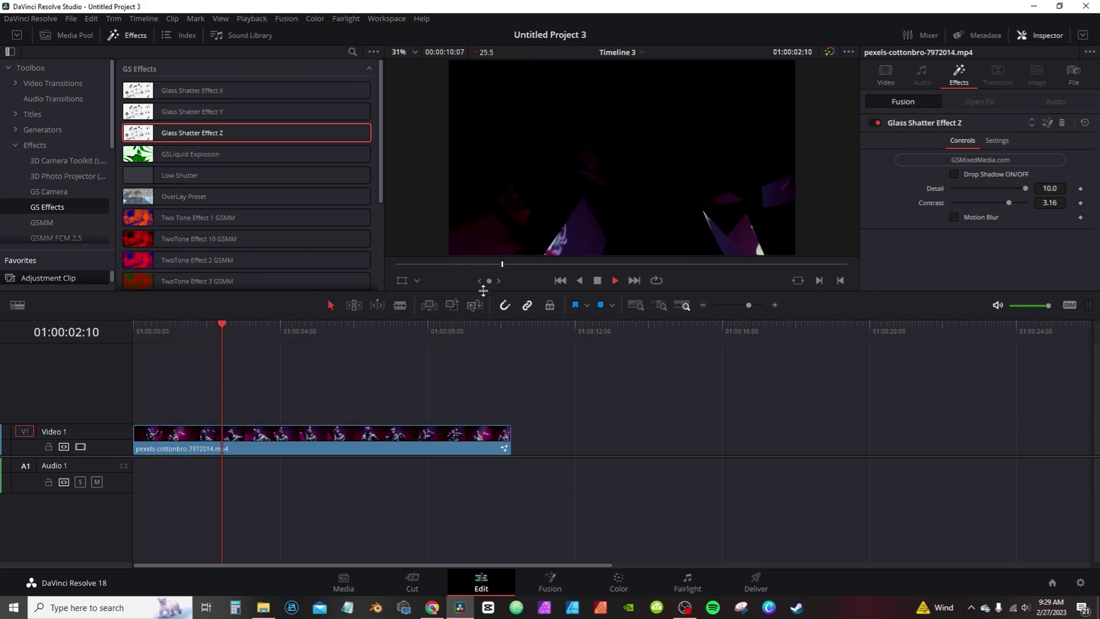
pyautogui.press('space')
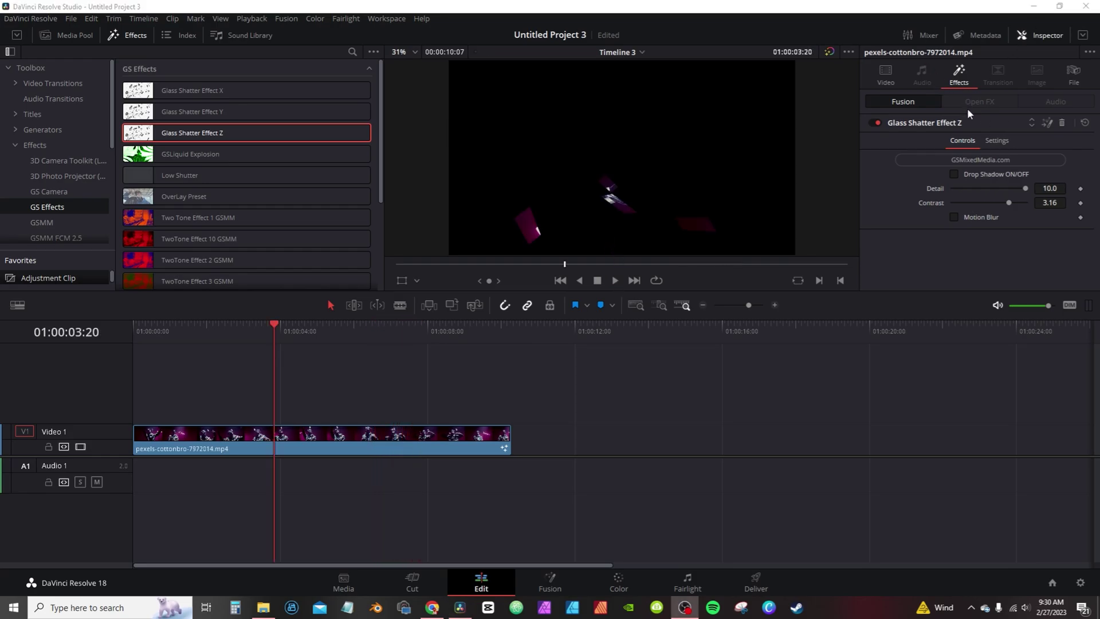
# Move the shattered clip up to Video 2 and place a Solid Color generator of equal length beneath it on Video 1
pyautogui.moveTo(311, 432); pyautogui.dragTo(312, 401)
pyautogui.click(41, 129)
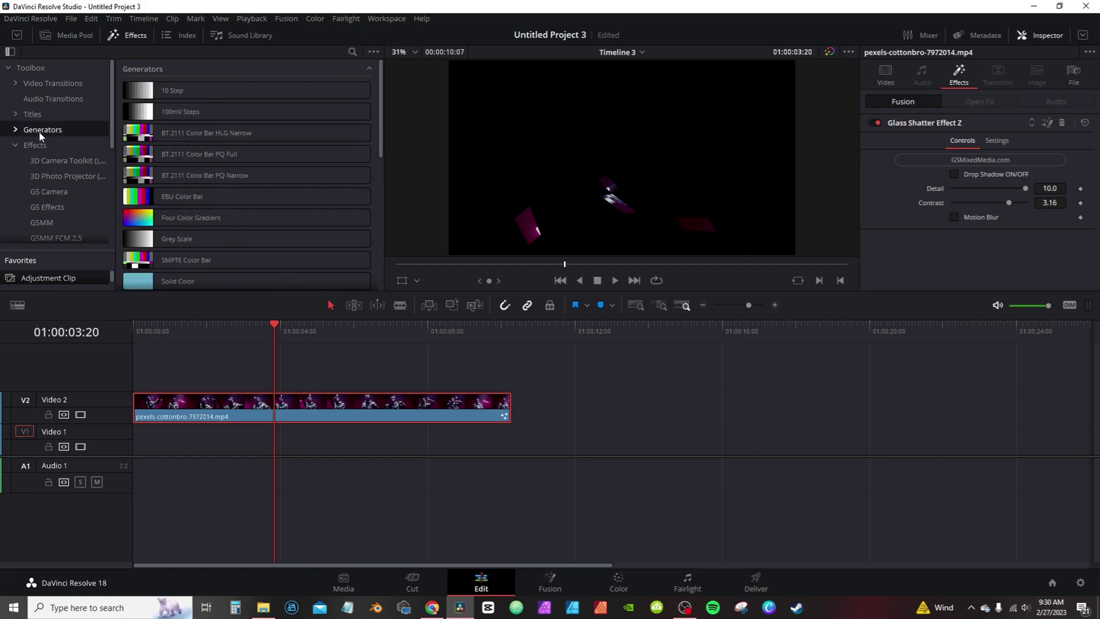
pyautogui.moveTo(164, 282); pyautogui.dragTo(172, 438)
pyautogui.moveTo(317, 438); pyautogui.dragTo(509, 438)
pyautogui.click(414, 452)
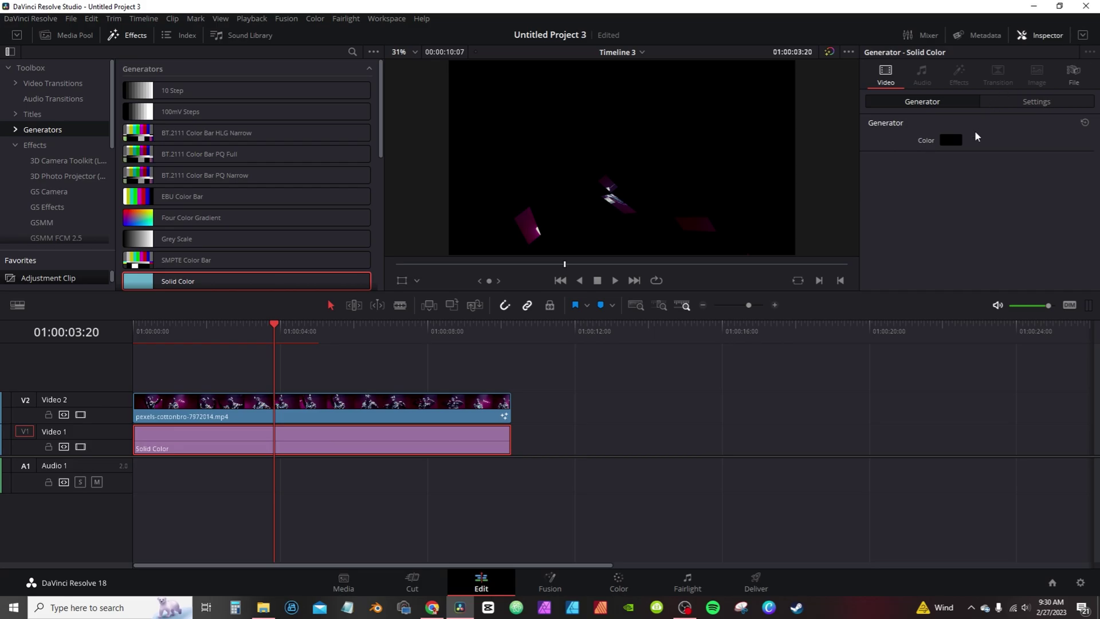
# Set the Solid Color generator's color to white
pyautogui.click(952, 139)
pyautogui.click(512, 271)
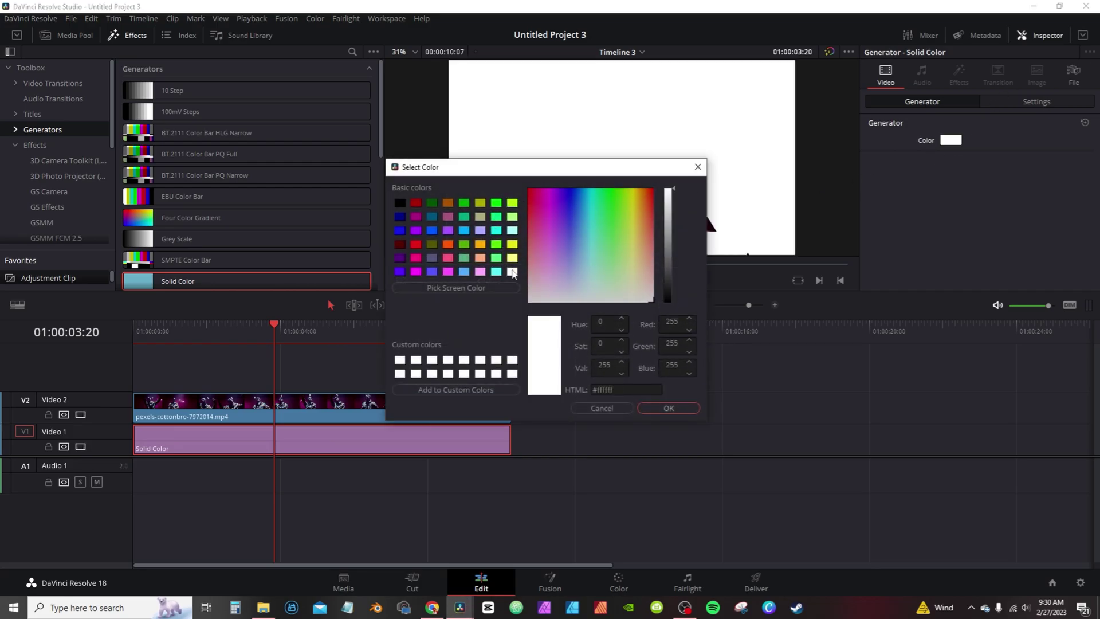
pyautogui.click(671, 405)
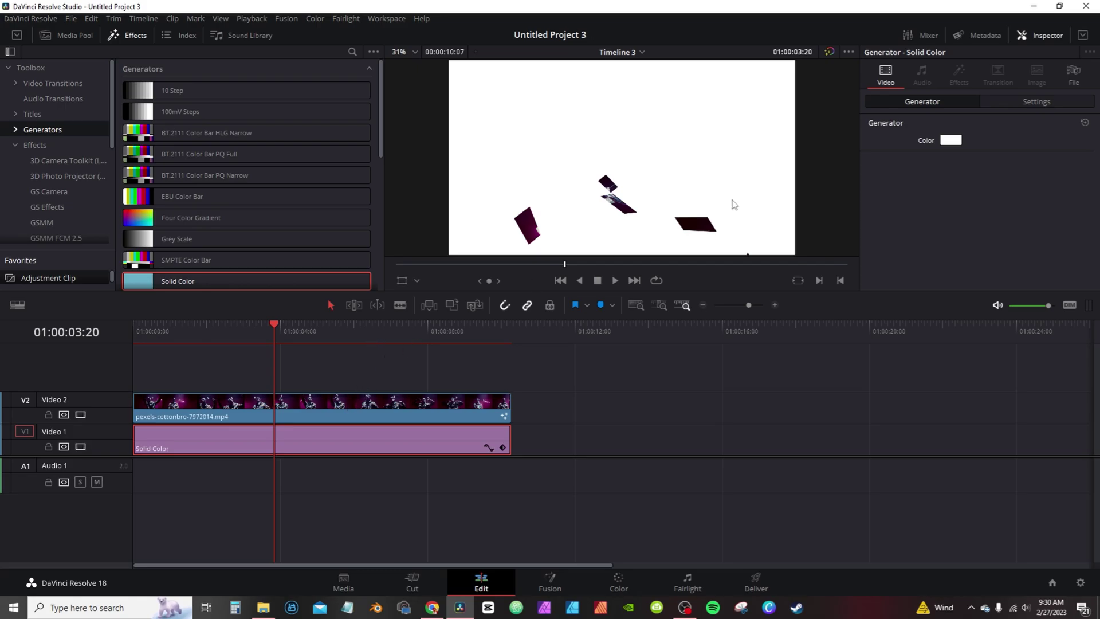
# Turn on the drop shadow of the clip's Glass Shatter Effect Z and set its contrast to 5.0
pyautogui.click(465, 406)
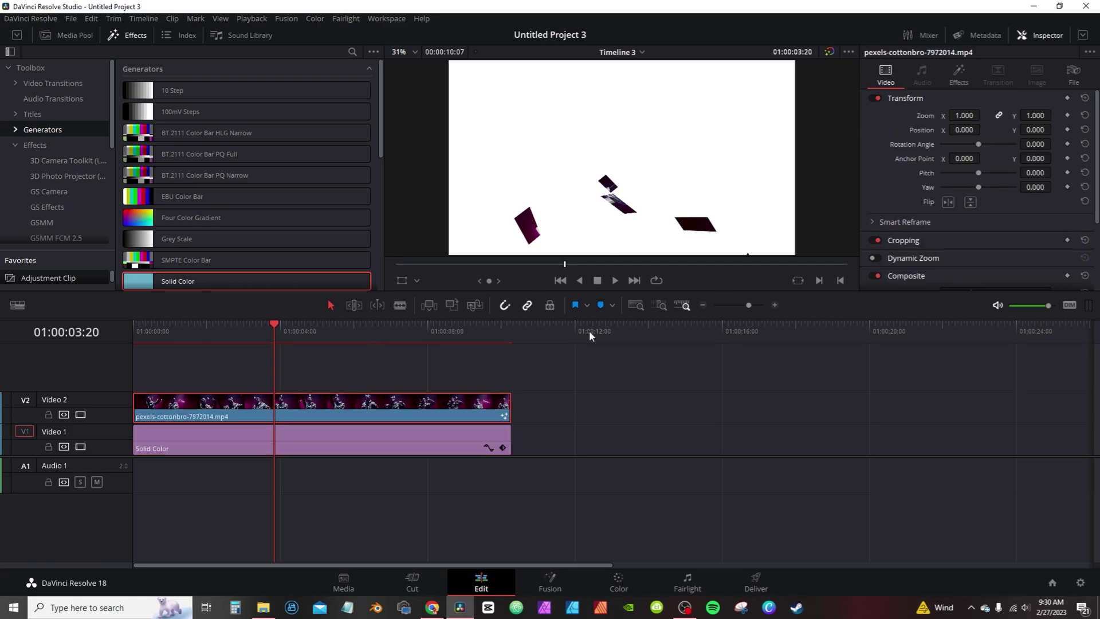
pyautogui.click(961, 72)
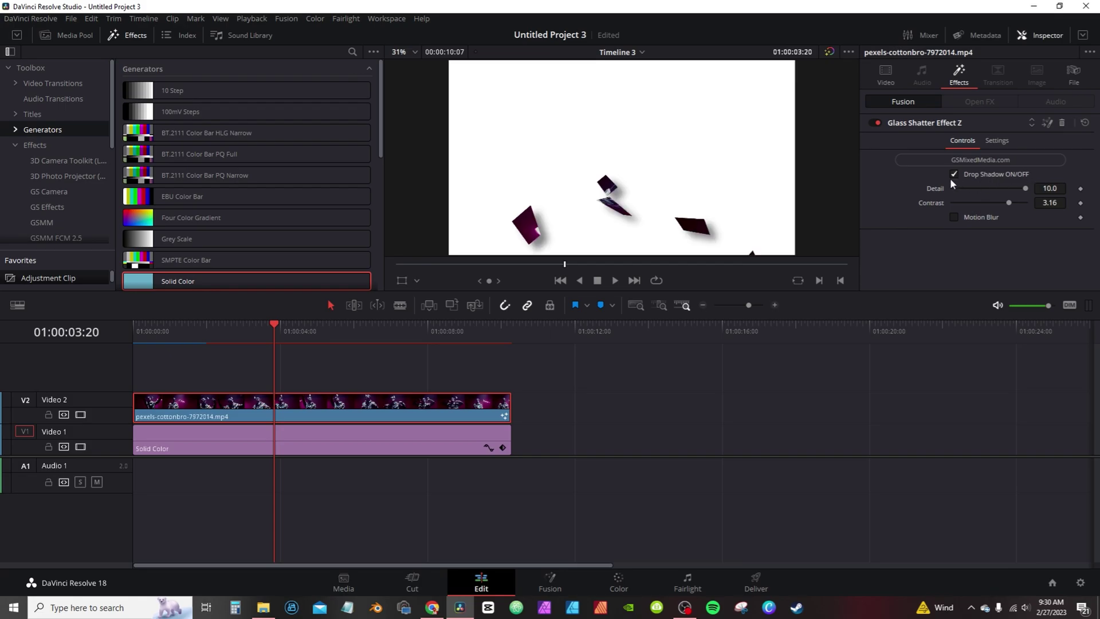
pyautogui.hotkey('ctrl', 's')
pyautogui.moveTo(1007, 204); pyautogui.dragTo(1013, 202)
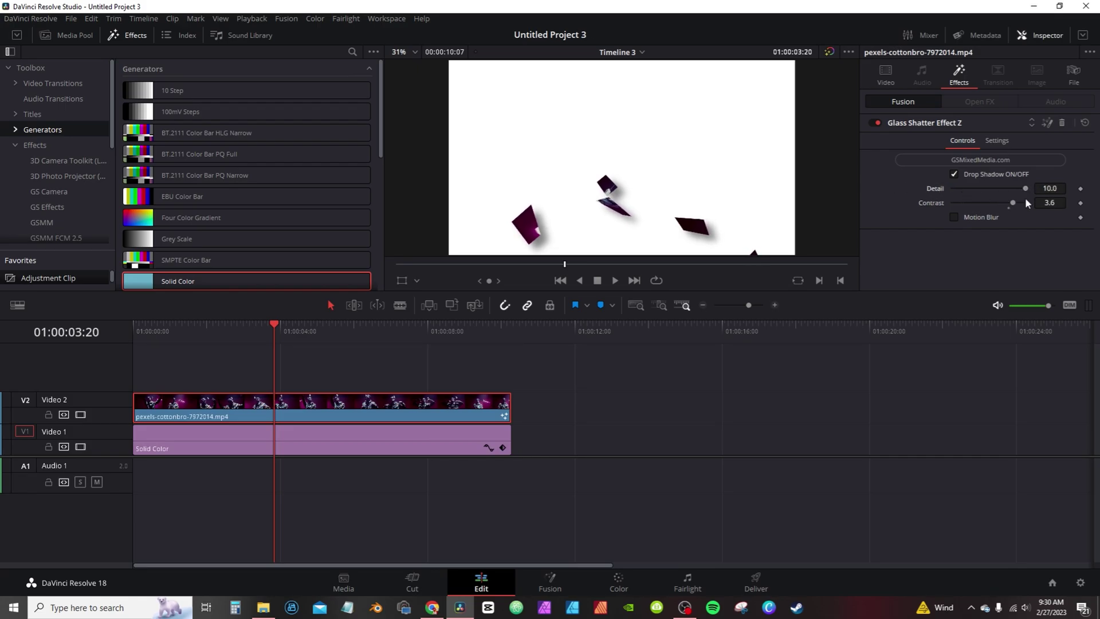
pyautogui.moveTo(1012, 201); pyautogui.dragTo(1028, 203)
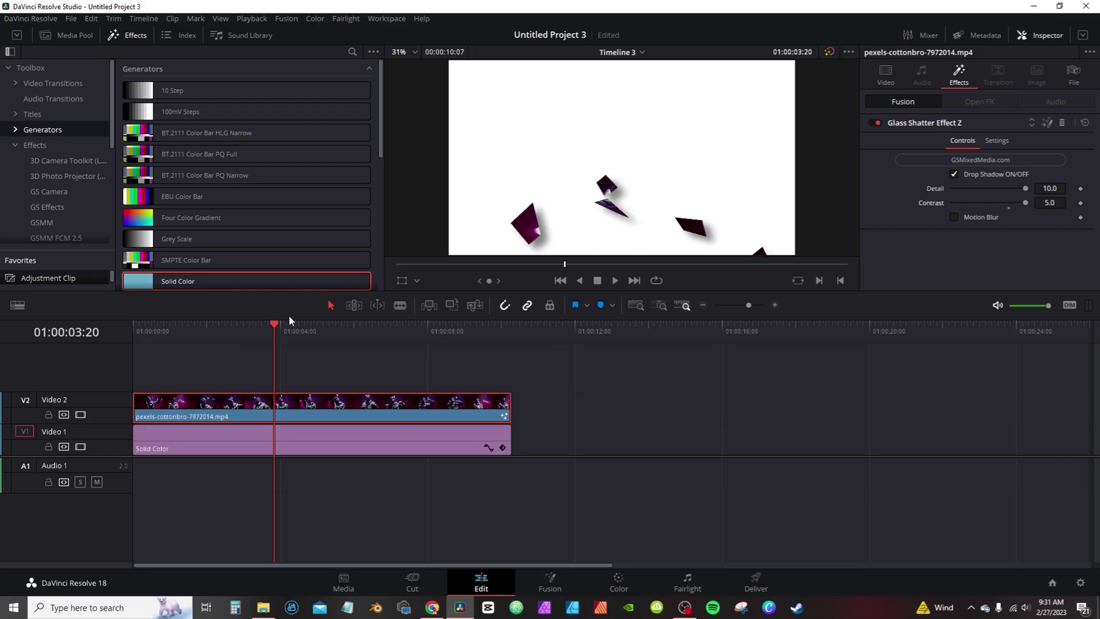
# Try to cover the exposed frame edges at the start by enlarging the shattered clip to a zoom of 1.180
pyautogui.moveTo(280, 328); pyautogui.dragTo(95, 352)
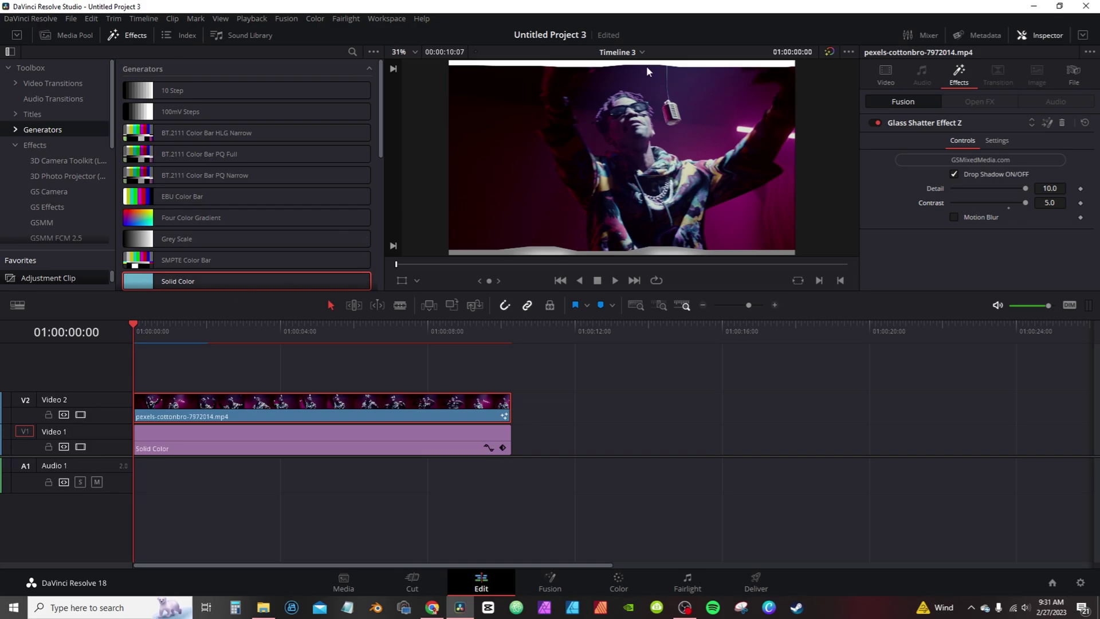
pyautogui.click(891, 74)
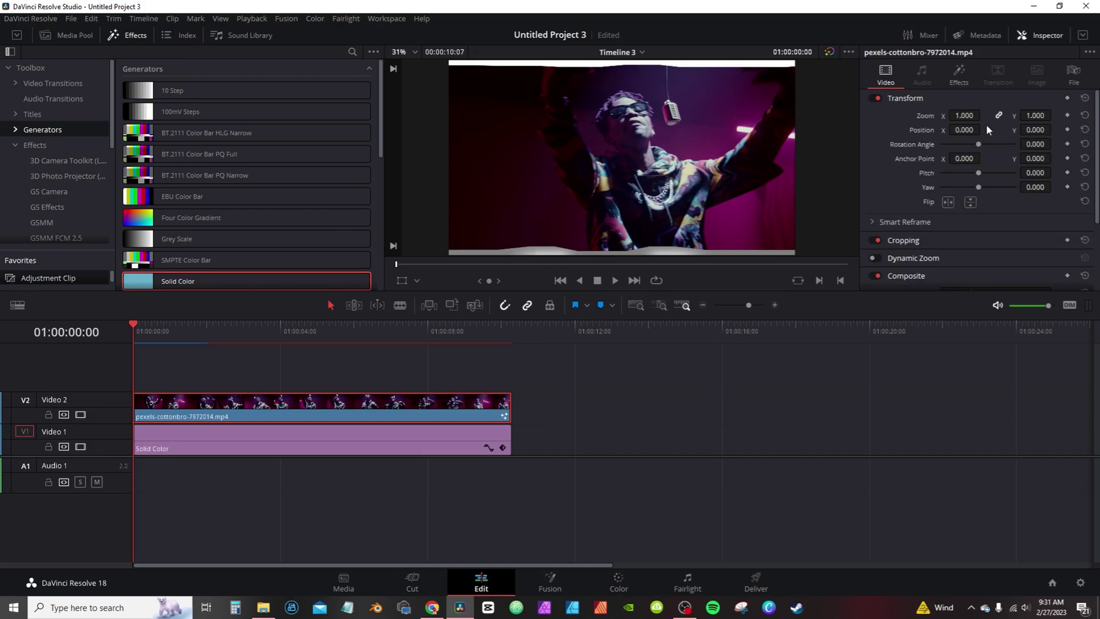
pyautogui.moveTo(963, 117); pyautogui.dragTo(988, 116)
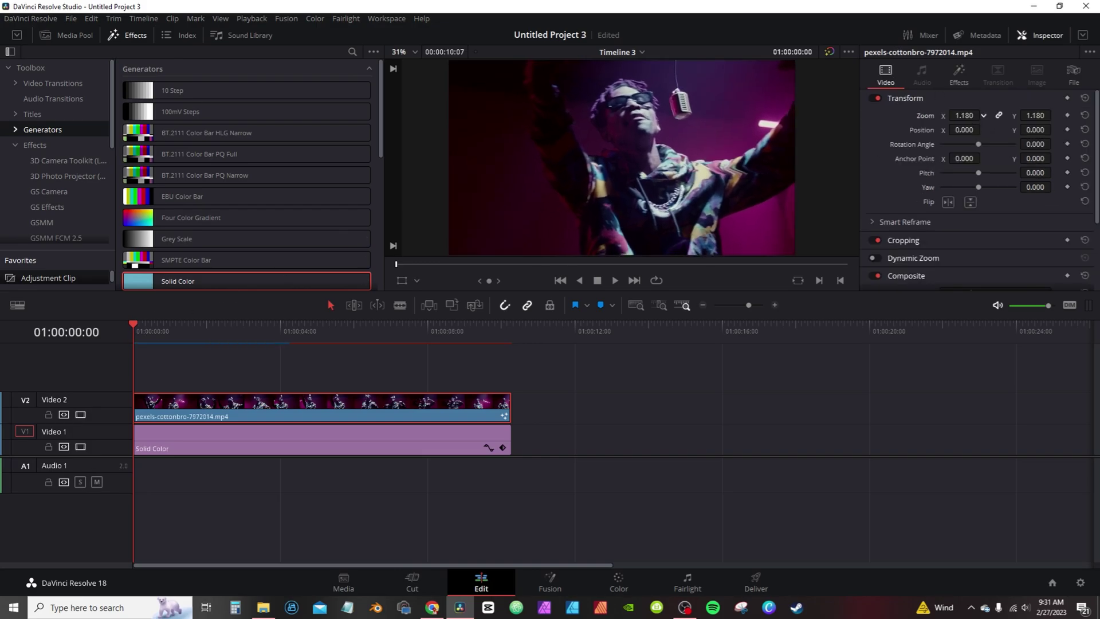
# Play the shatter effect over the white background from the start of the timeline in full screen
pyautogui.click(260, 332)
pyautogui.press('Home')
pyautogui.press('space')
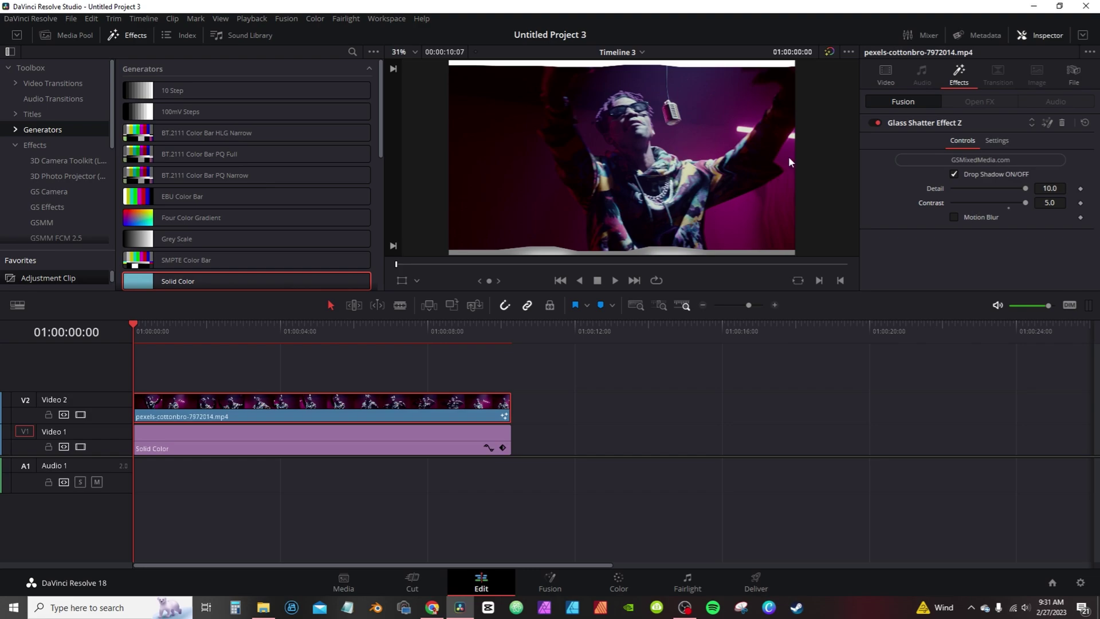
pyautogui.press('p')
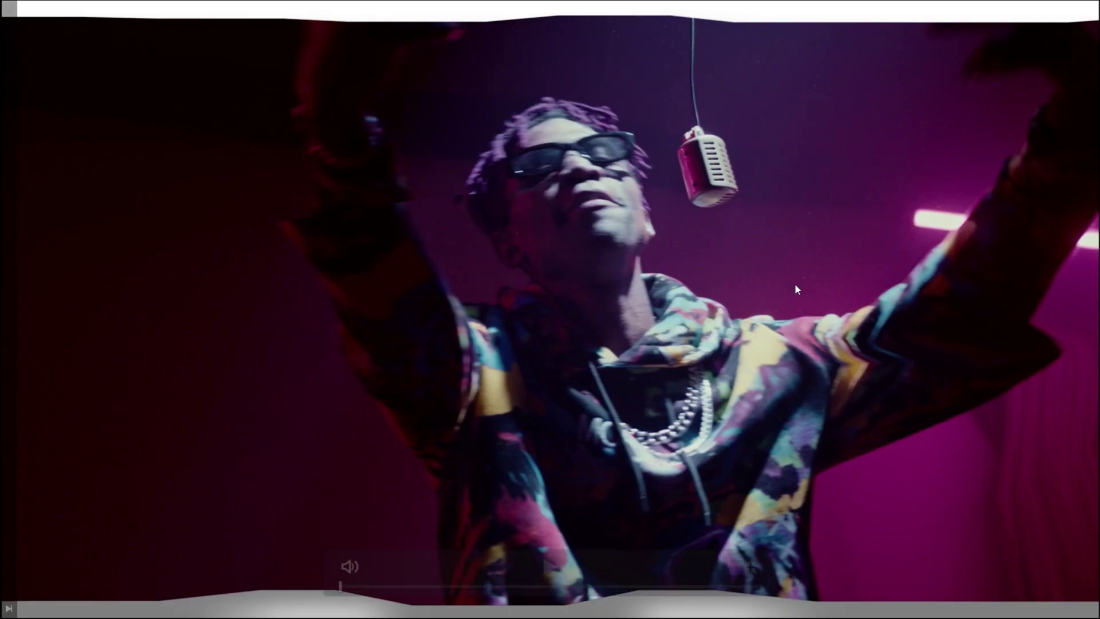
pyautogui.press('Escape')
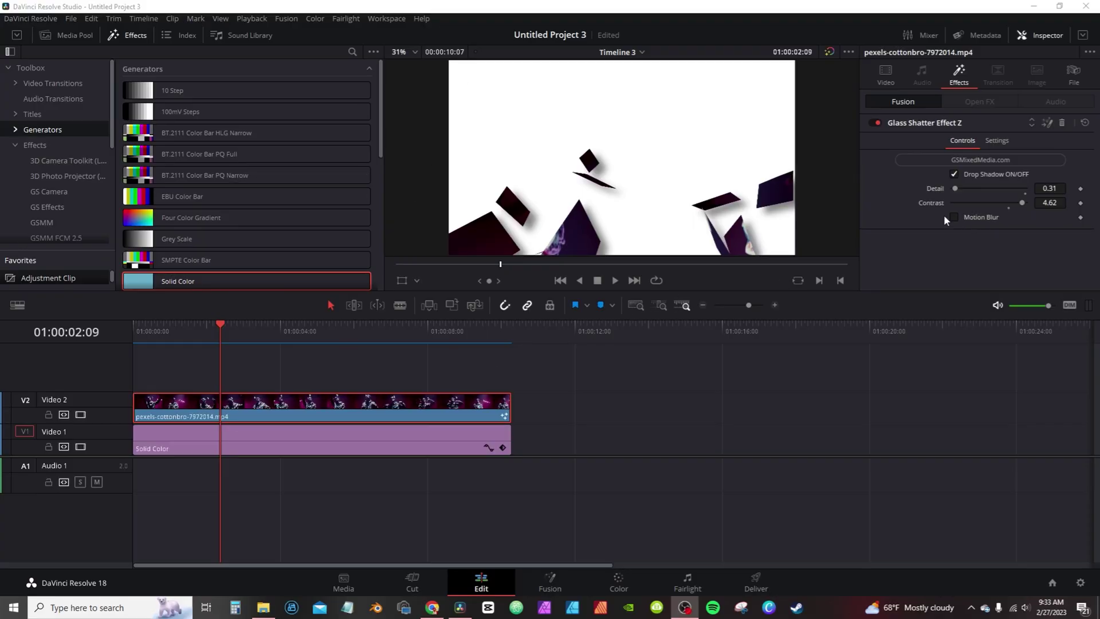
# Enable motion blur on the Glass Shatter Effect Z and render its clip in place as QuickTime with the DNxHR codec
pyautogui.click(953, 217)
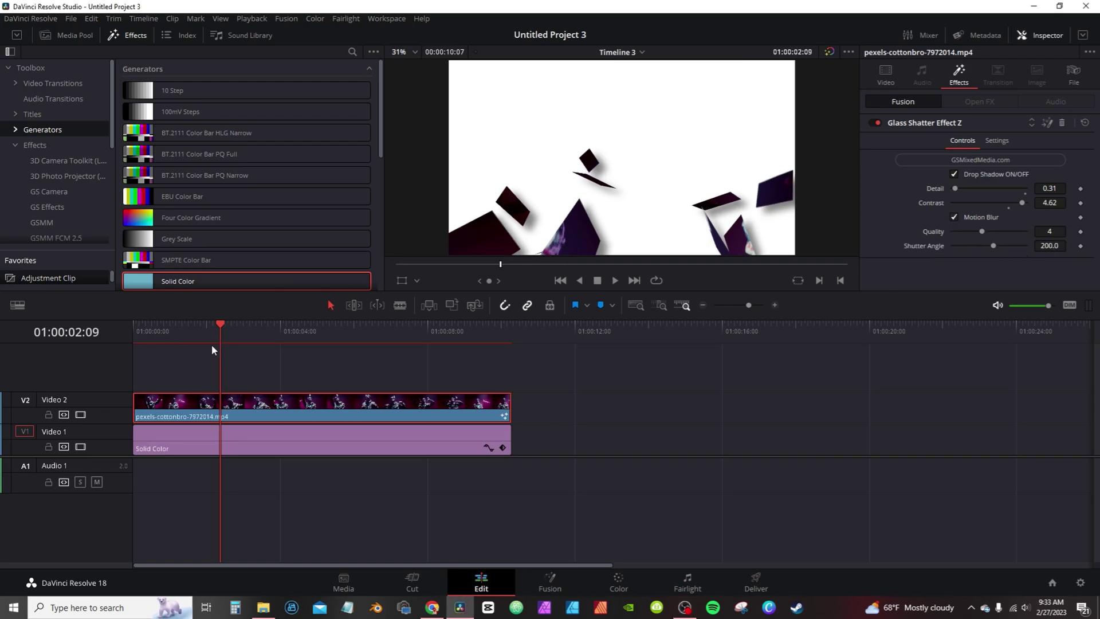
pyautogui.rightClick(323, 408)
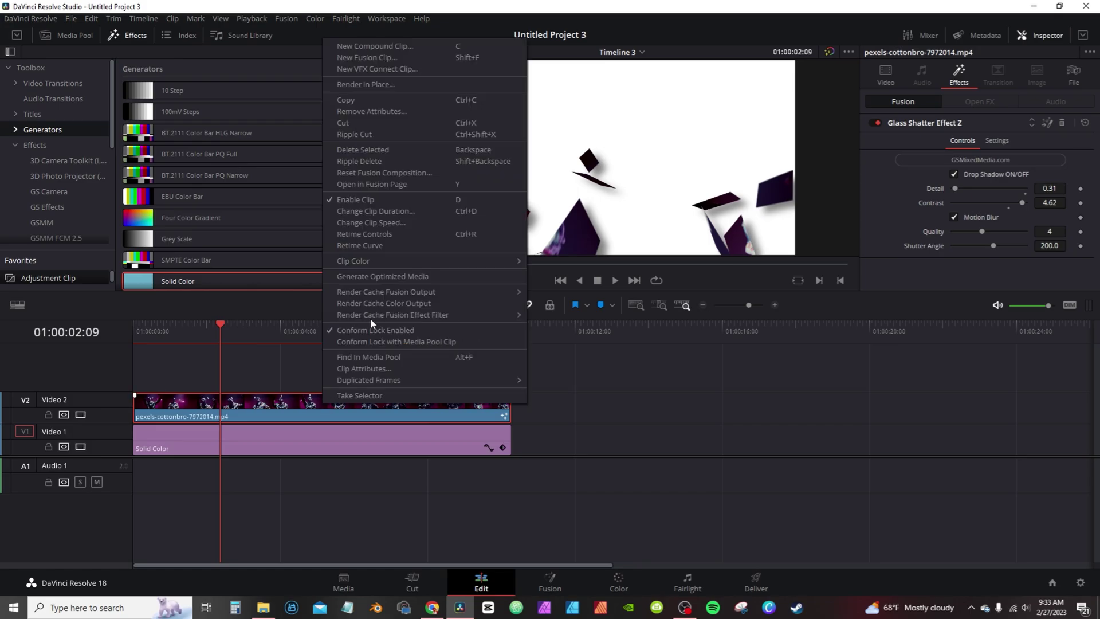
pyautogui.click(373, 85)
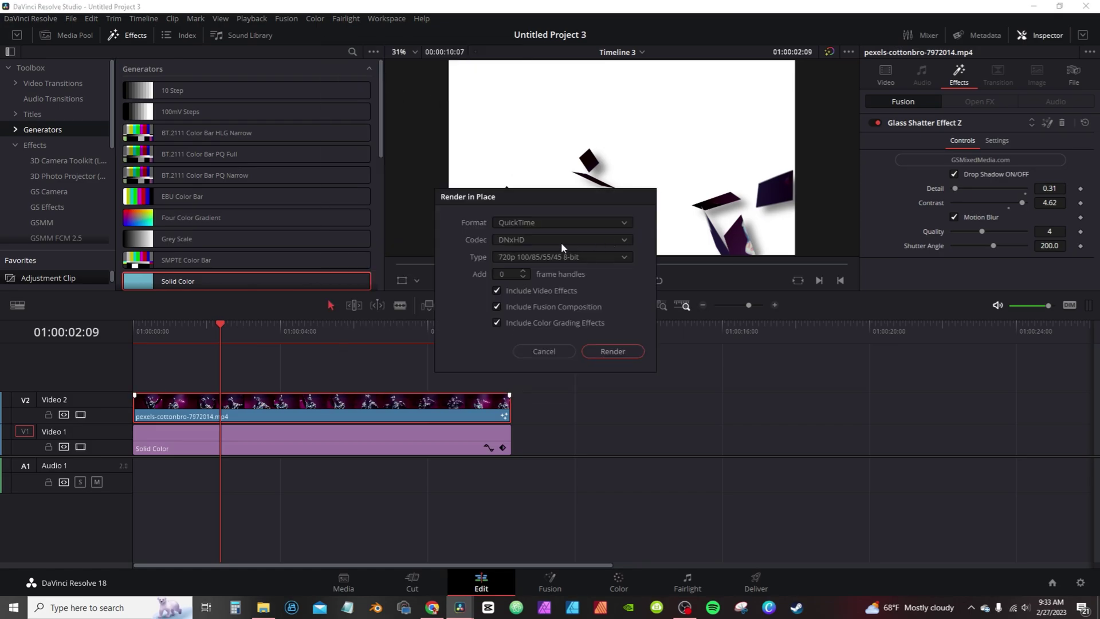
pyautogui.click(534, 239)
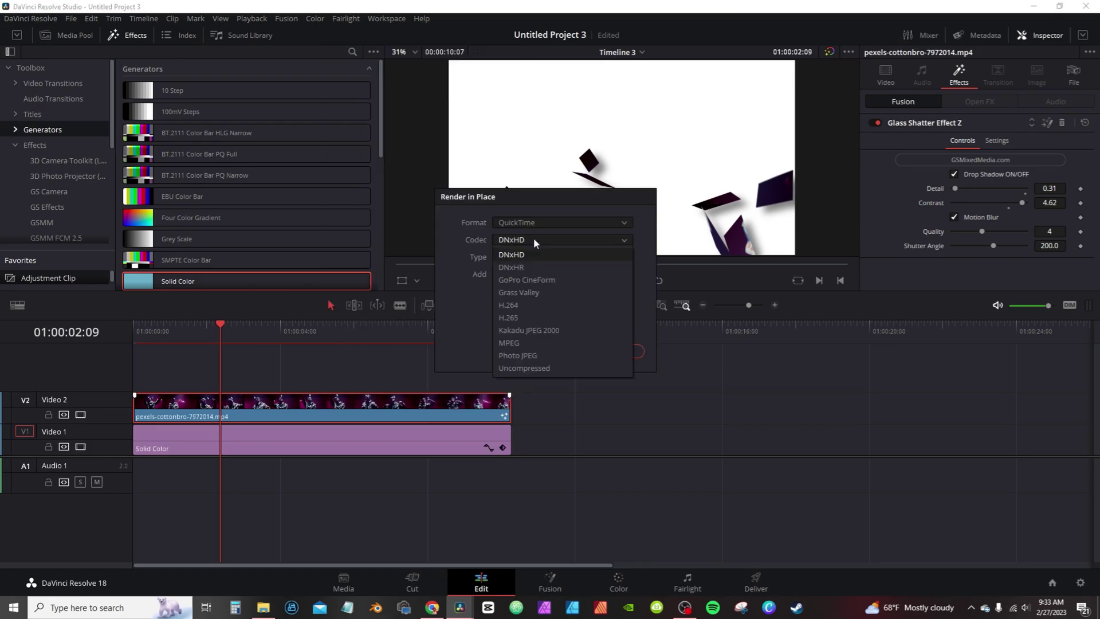
pyautogui.click(510, 270)
pyautogui.click(583, 256)
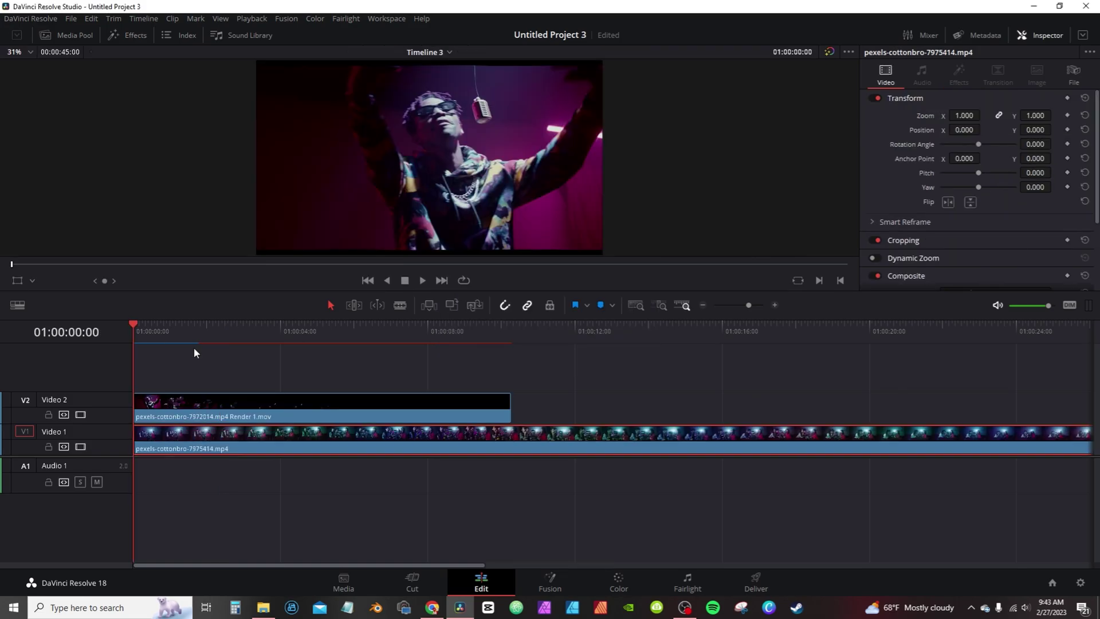
# Play the rendered shatter clip over the second video placed beneath it
pyautogui.press('space')
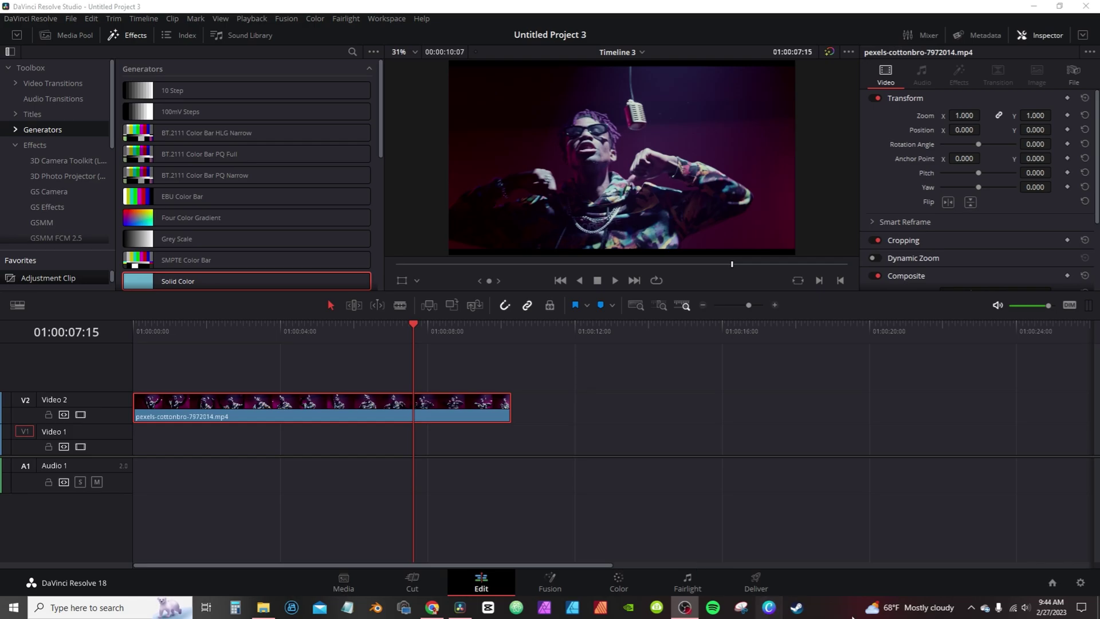
# Place an adjustment clip on Video 3 over the end of the footage and apply Glass Shatter Effect X to it
pyautogui.moveTo(63, 277); pyautogui.dragTo(344, 373)
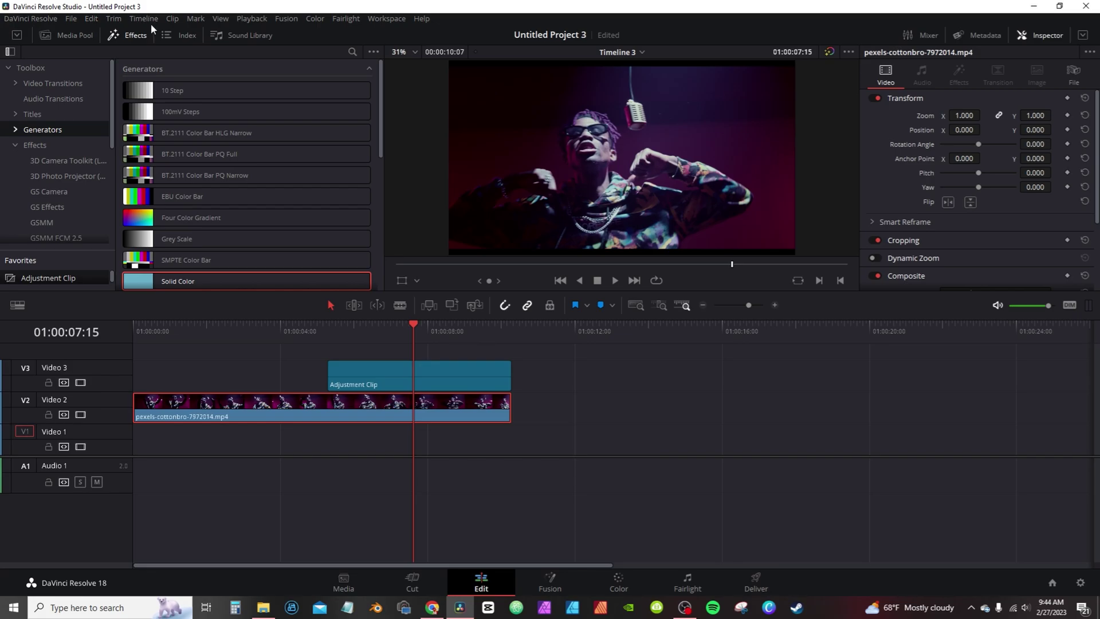
pyautogui.click(16, 145)
pyautogui.click(25, 147)
pyautogui.click(50, 208)
pyautogui.moveTo(192, 89); pyautogui.dragTo(376, 376)
pyautogui.click(384, 336)
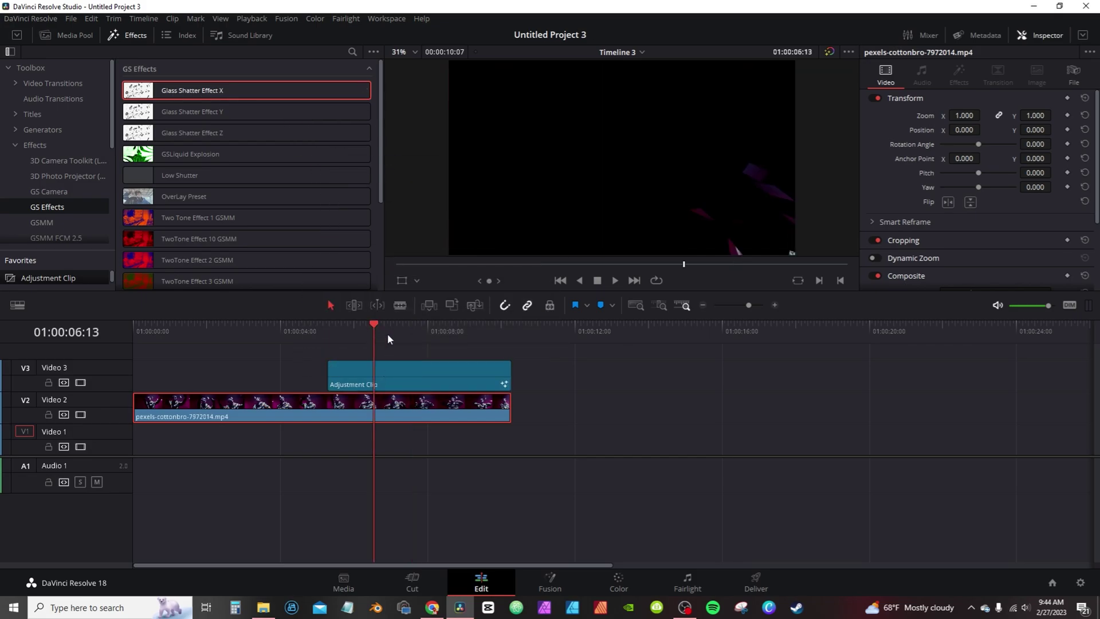
# Enable render caching of Glass Shatter Effect X on the adjustment clip
pyautogui.rightClick(461, 373)
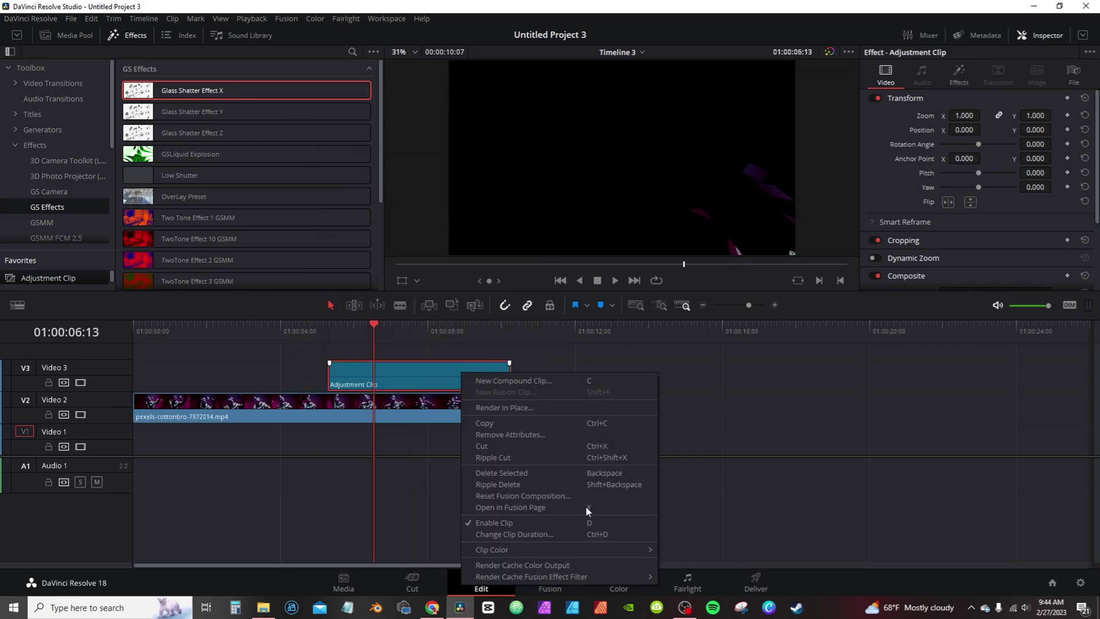
pyautogui.moveTo(525, 579)
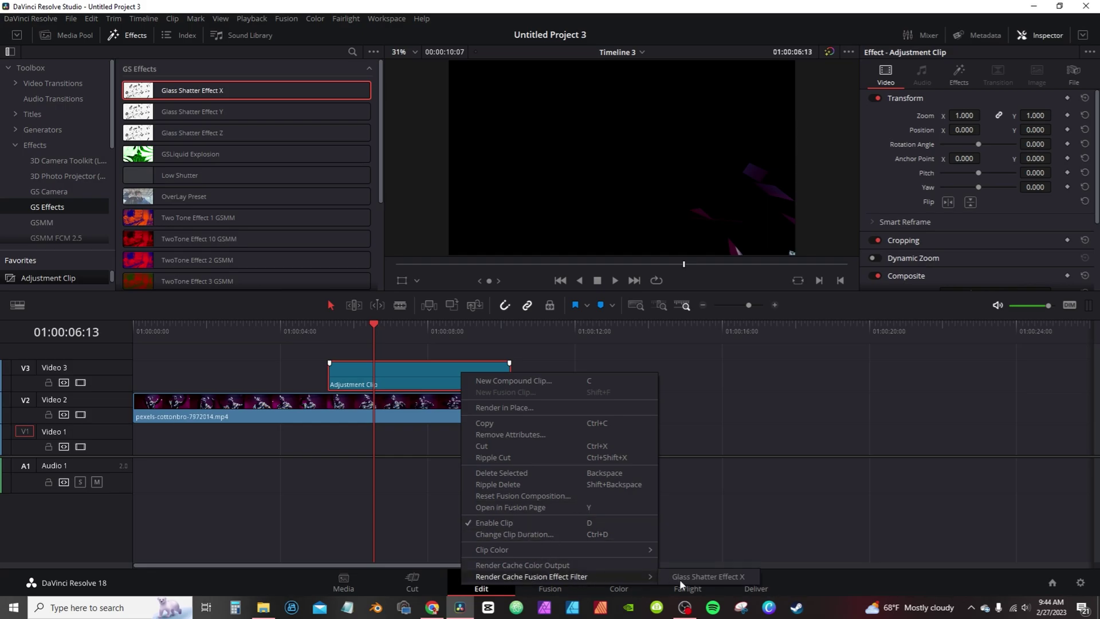
pyautogui.click(702, 578)
# Review the footage up to the adjustment clip and play the point where the shatter begins
pyautogui.click(173, 335)
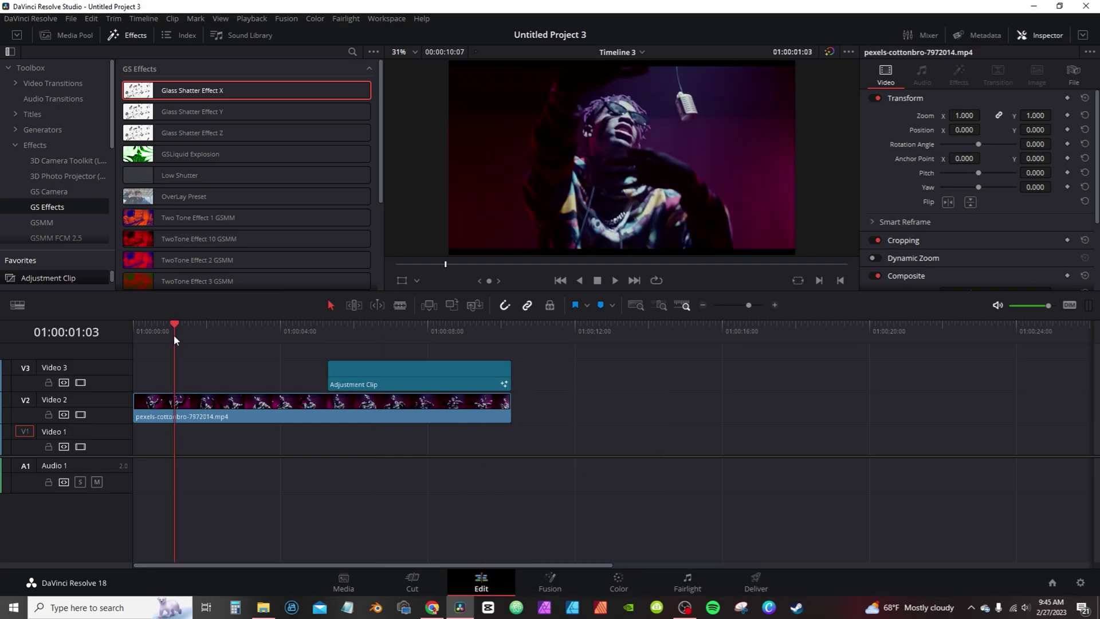
pyautogui.moveTo(169, 333); pyautogui.dragTo(327, 331)
pyautogui.click(490, 371)
pyautogui.press('space')
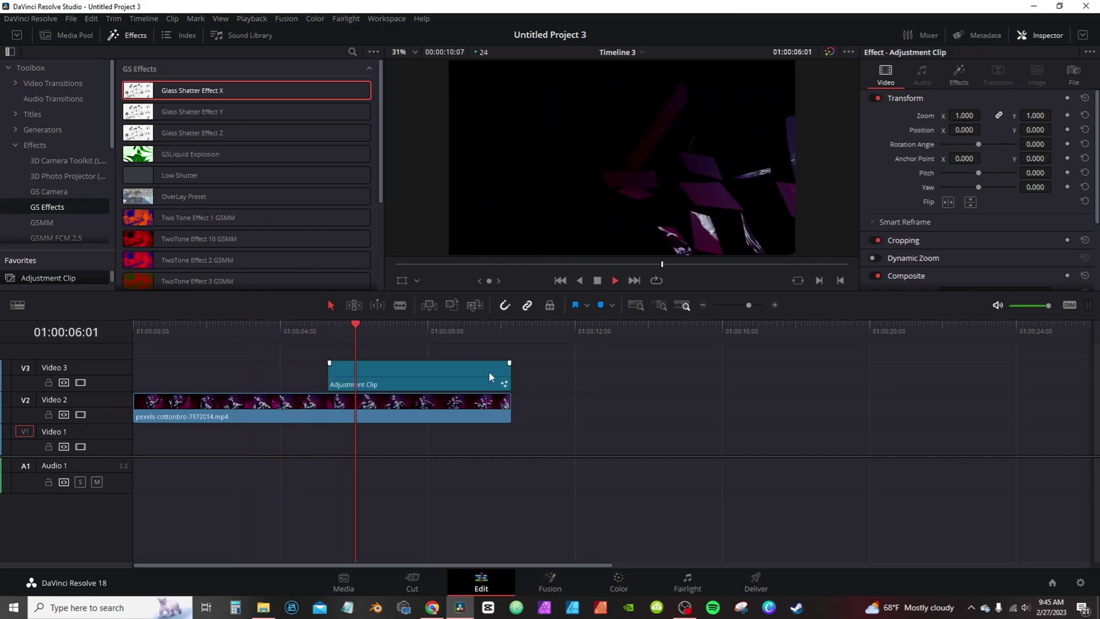
pyautogui.press('space')
pyautogui.click(313, 326)
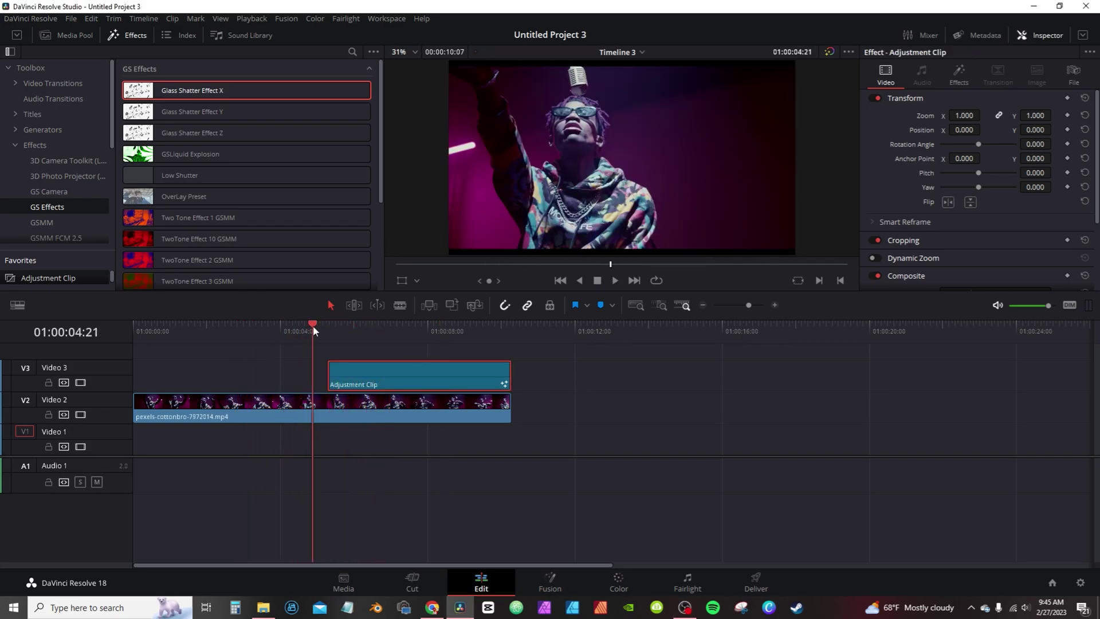
# Shorten the adjustment clip to start at about 01:00:08:06, keeping its end aligned with the footage, and play the shatter
pyautogui.moveTo(354, 335)
pyautogui.mouseDown()
pyautogui.moveTo(449, 332)
pyautogui.moveTo(346, 332)
pyautogui.mouseUp()
pyautogui.moveTo(503, 377)
pyautogui.mouseDown()
pyautogui.moveTo(400, 381)
pyautogui.moveTo(489, 380)
pyautogui.mouseUp()
pyautogui.click(423, 323)
pyautogui.press('space')
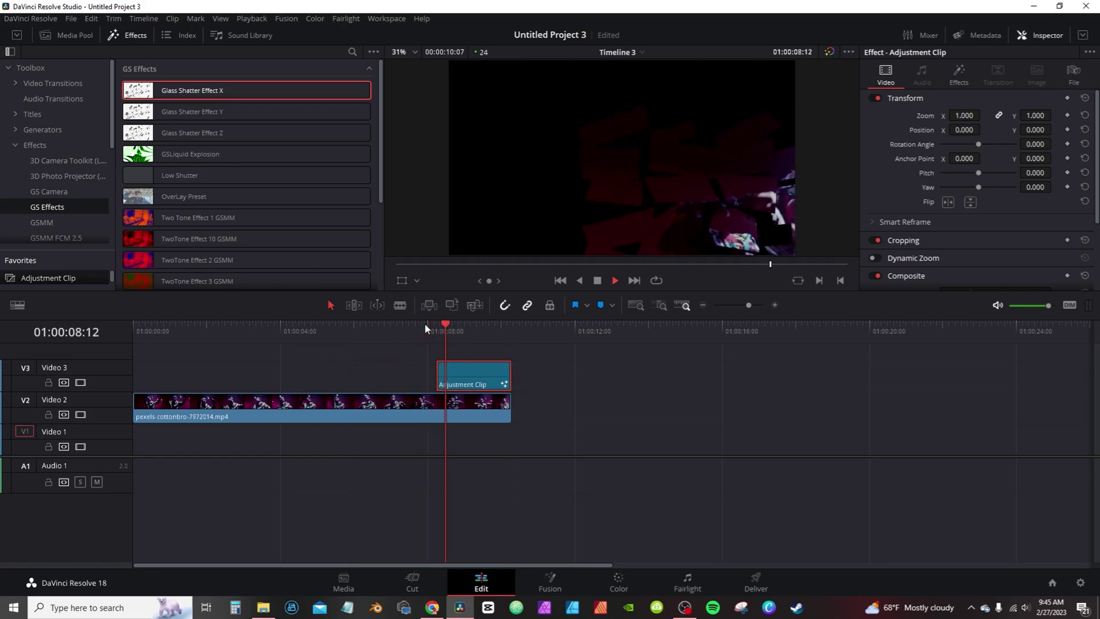
pyautogui.press('space')
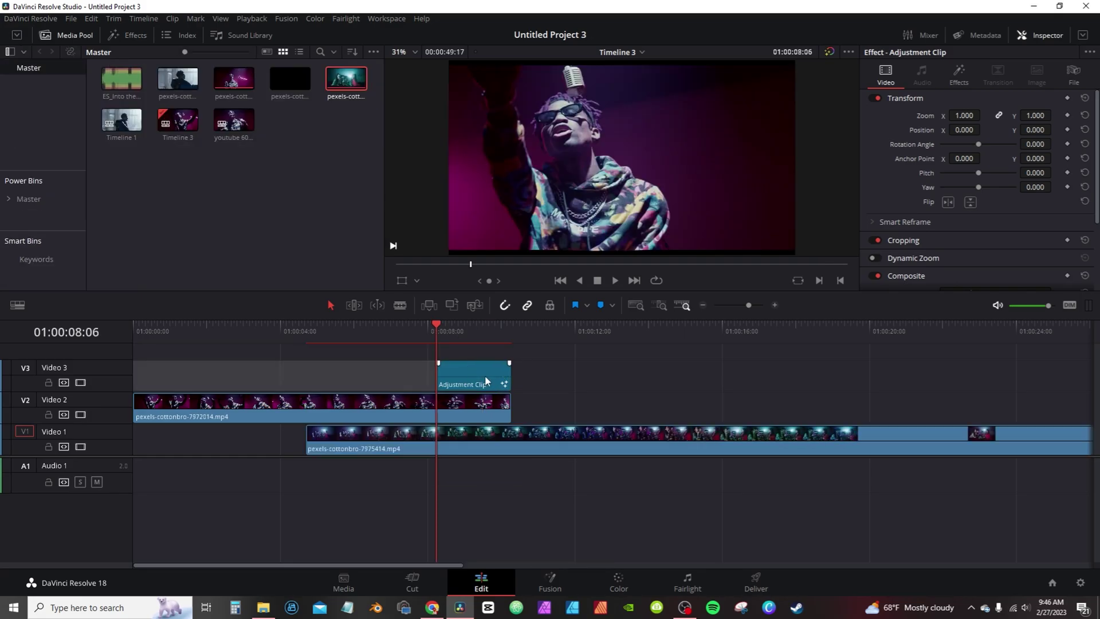
# Scrub through the shatter transition with the second video placed on Video 1
pyautogui.moveTo(439, 324); pyautogui.dragTo(490, 324)
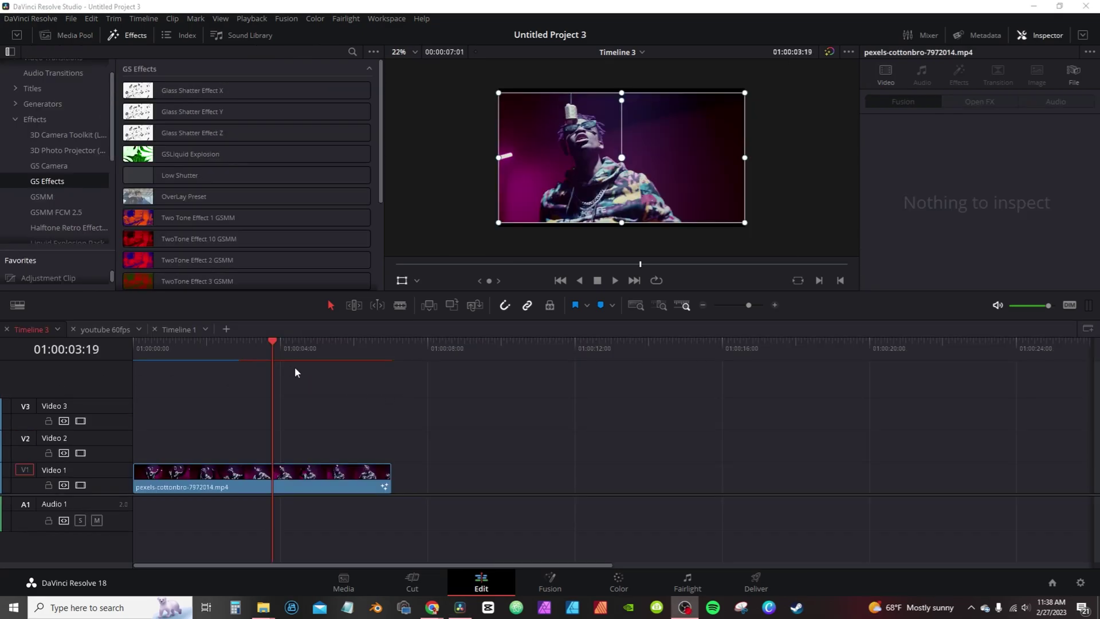
# Split the clip on Video 1 at 01:00:03:19
pyautogui.moveTo(274, 349)
pyautogui.mouseDown()
pyautogui.moveTo(239, 350)
pyautogui.moveTo(327, 349)
pyautogui.moveTo(273, 366)
pyautogui.mouseUp()
pyautogui.click(299, 481)
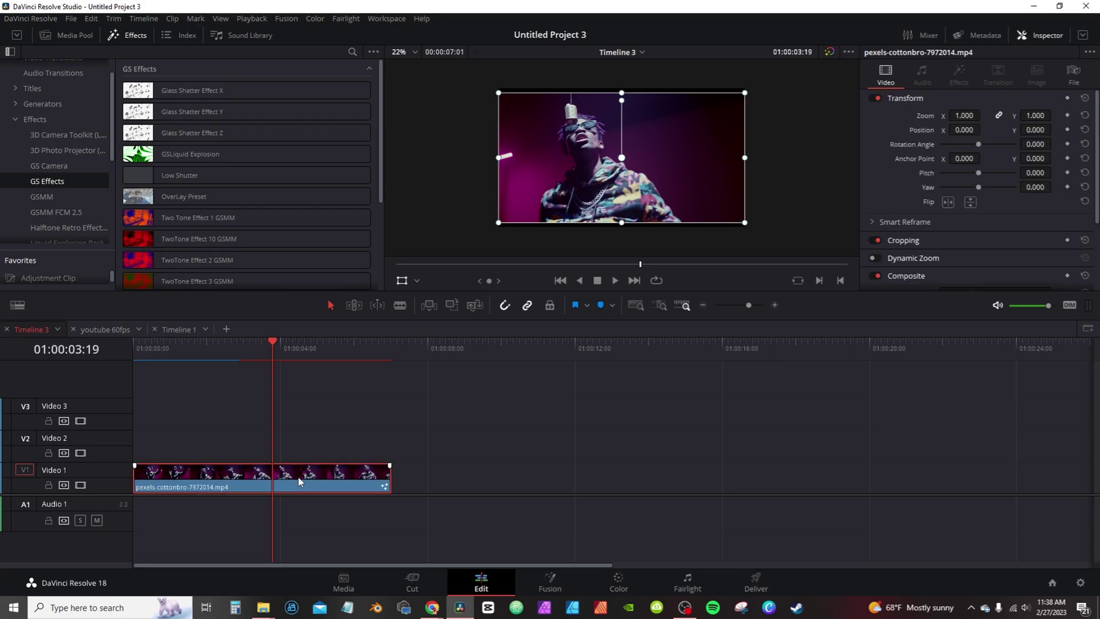
pyautogui.hotkey('ctrl', 'b')
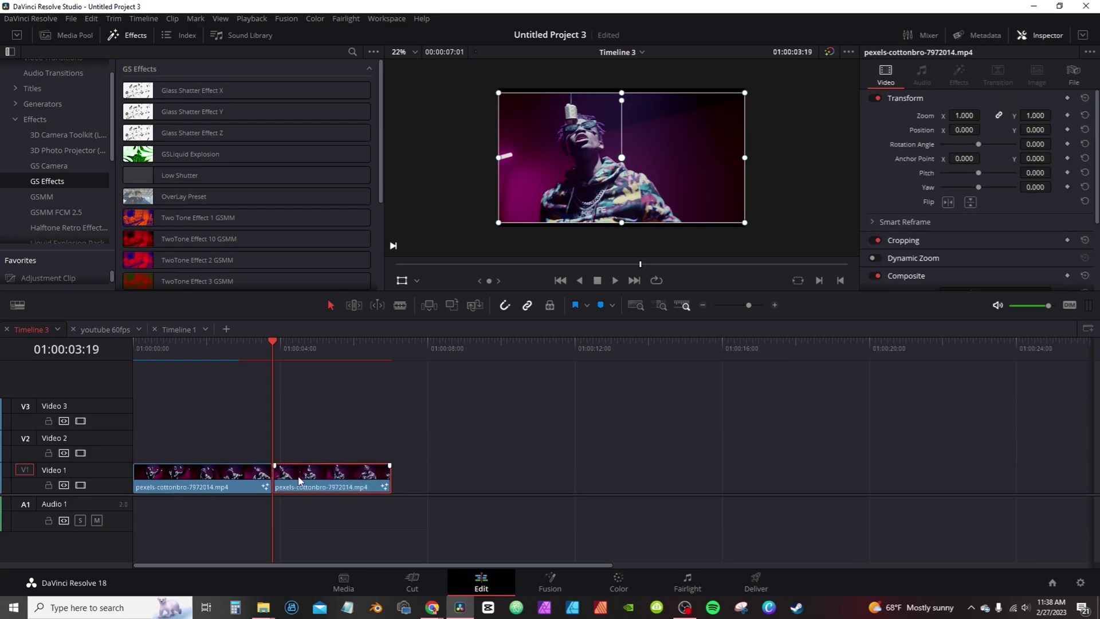
# Convert the second clip on Video 1 into Compound Clip 1 and apply Glass Shatter Effect X to it
pyautogui.rightClick(325, 483)
pyautogui.click(411, 98)
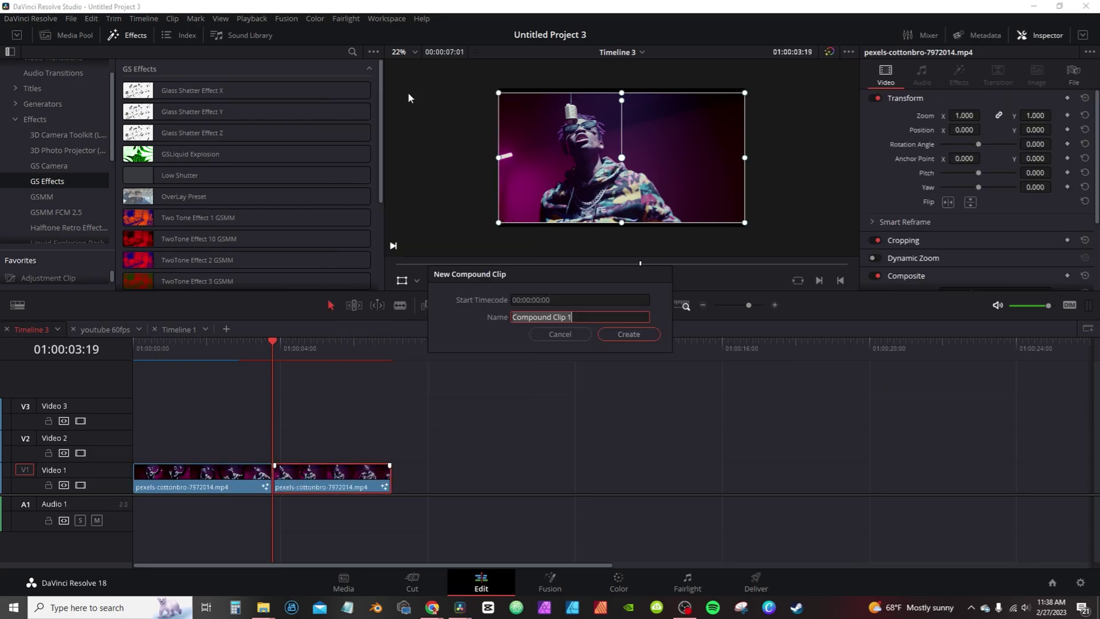
pyautogui.click(632, 335)
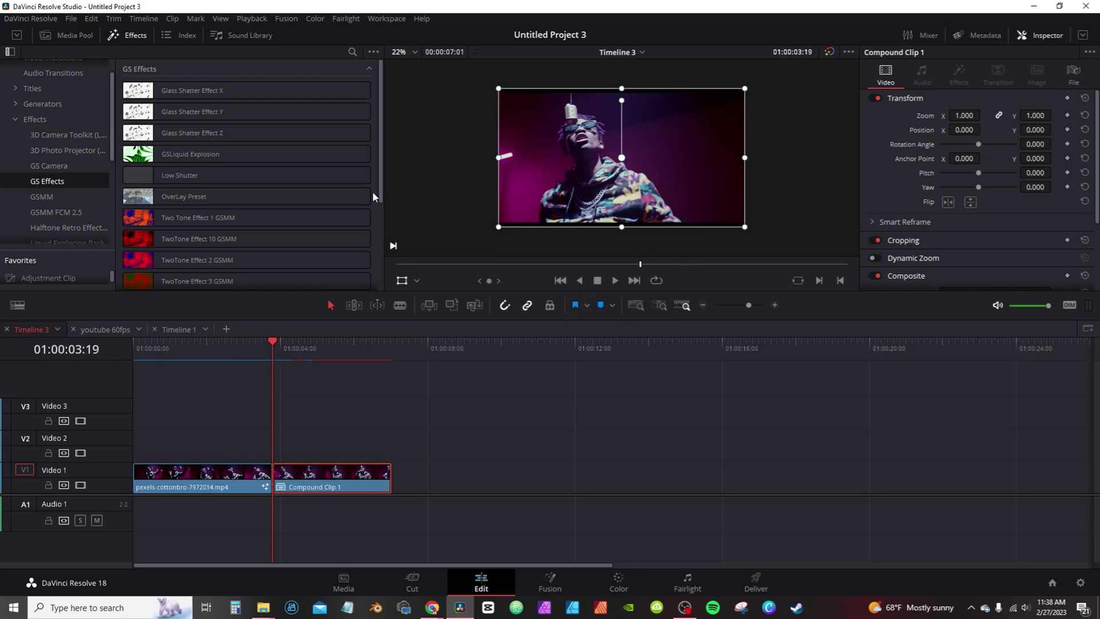
pyautogui.moveTo(195, 91); pyautogui.dragTo(329, 470)
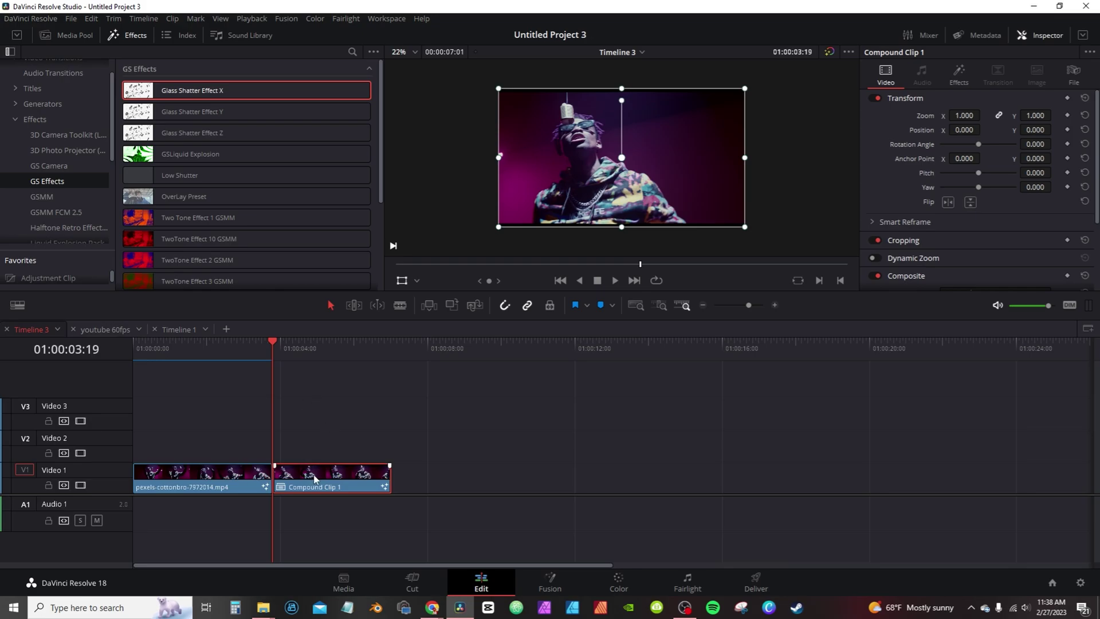
# Play the compound clip's shatter across the cut, and undo both the effect and the compound clip
pyautogui.moveTo(272, 348)
pyautogui.mouseDown()
pyautogui.moveTo(295, 346)
pyautogui.moveTo(263, 351)
pyautogui.mouseUp()
pyautogui.press('space')
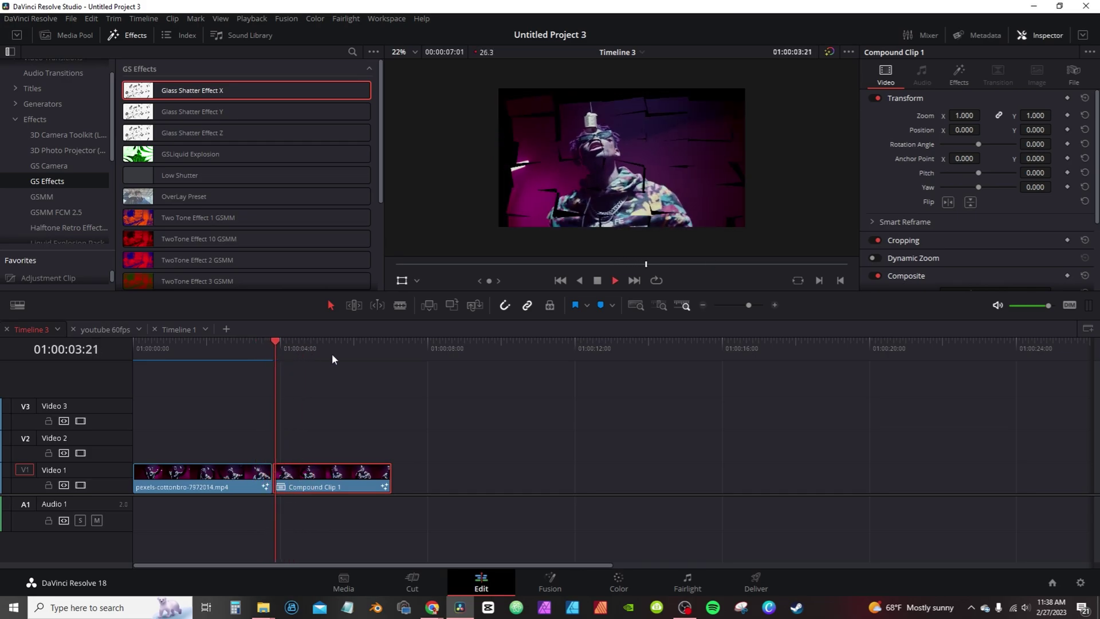
pyautogui.press('space')
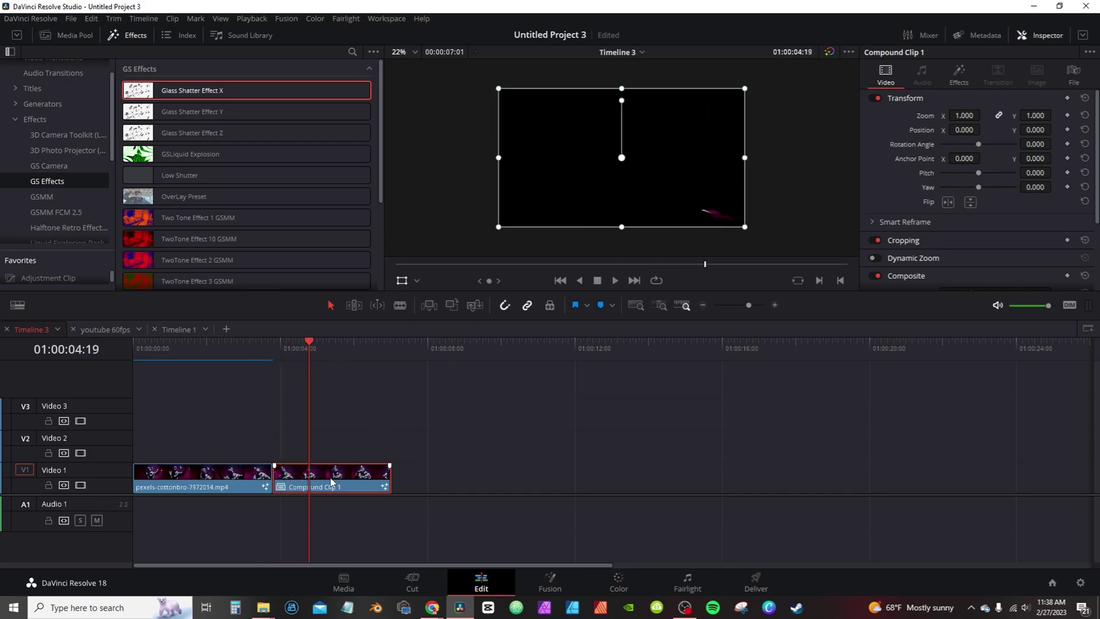
pyautogui.hotkey('ctrl', 'z')
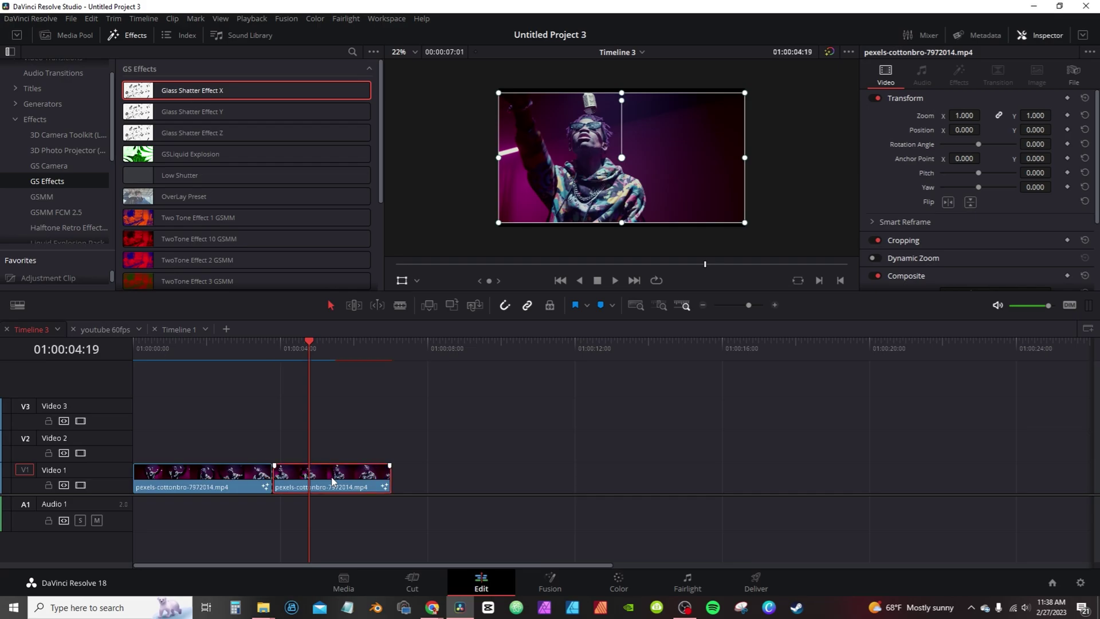
# Apply Glass Shatter Effect X directly to the second clip on Video 1 and play the shatter across the cut
pyautogui.hotkey('shift', 'Left')
pyautogui.moveTo(184, 90); pyautogui.dragTo(314, 462)
pyautogui.click(241, 354)
pyautogui.press('space')
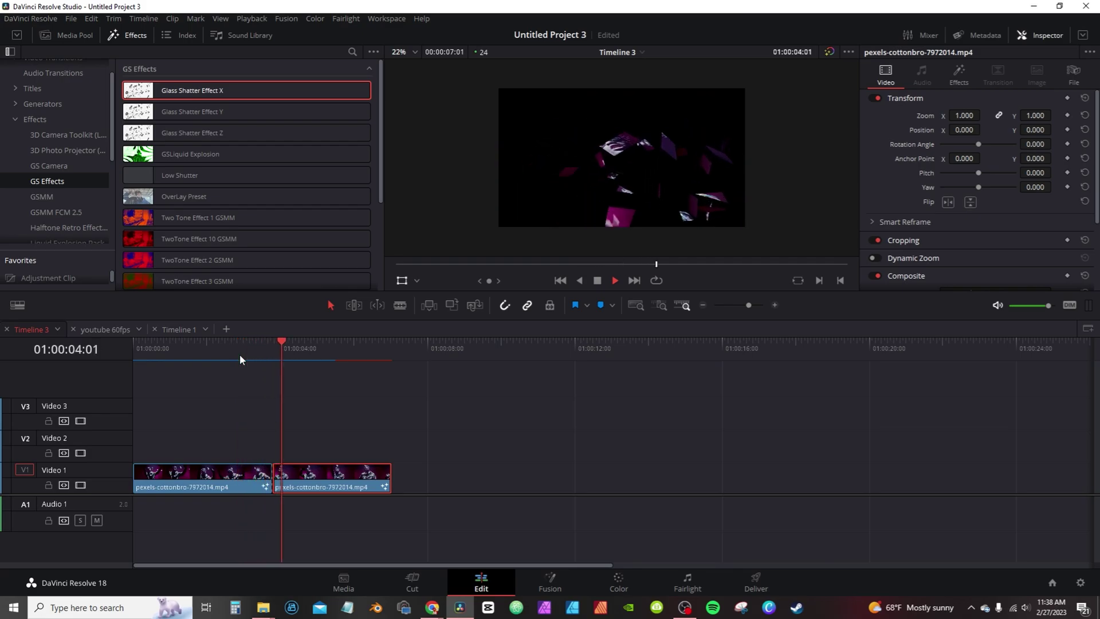
pyautogui.press('space')
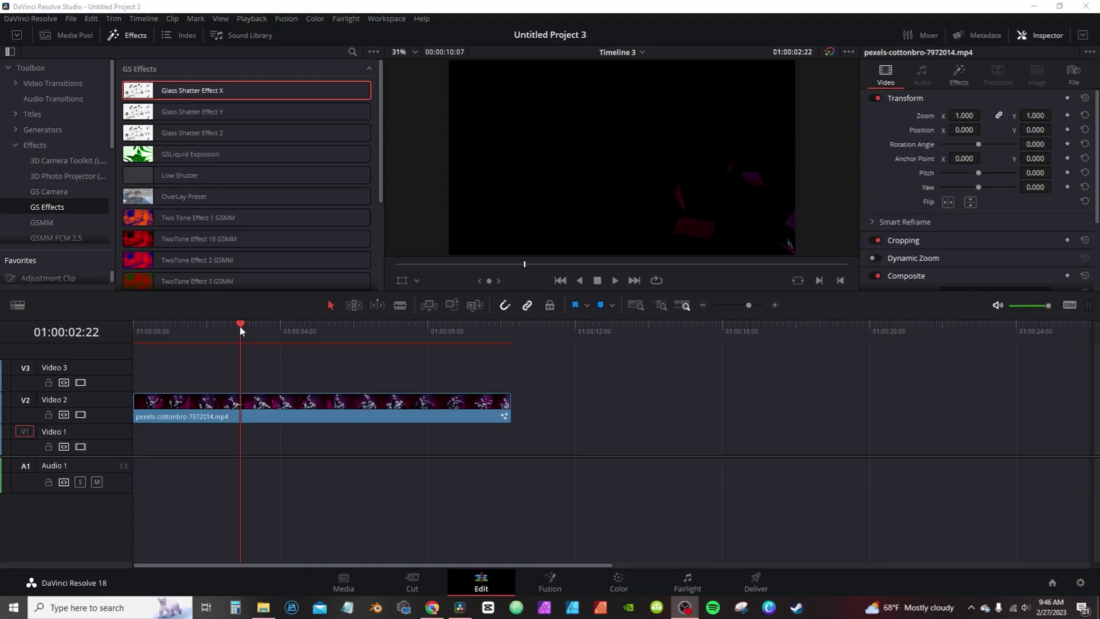
# Open the Glass Shatter Effect X of the Video 2 clip in Fusion and ungroup its effect node
pyautogui.moveTo(240, 326)
pyautogui.mouseDown()
pyautogui.moveTo(204, 335)
pyautogui.moveTo(226, 338)
pyautogui.mouseUp()
pyautogui.click(317, 399)
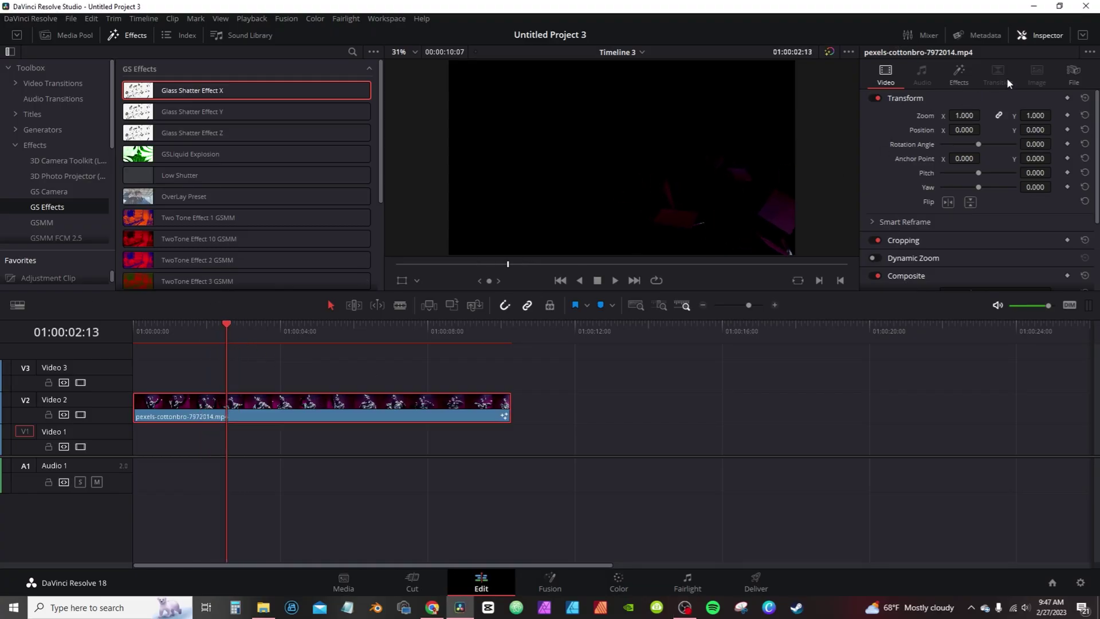
pyautogui.click(958, 81)
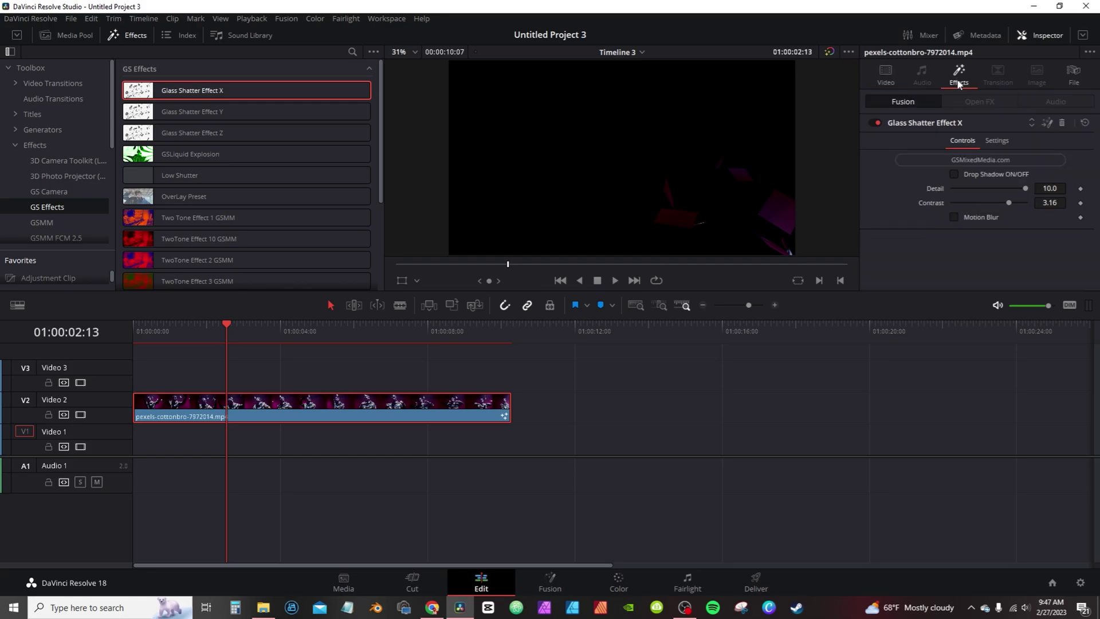
pyautogui.click(1047, 123)
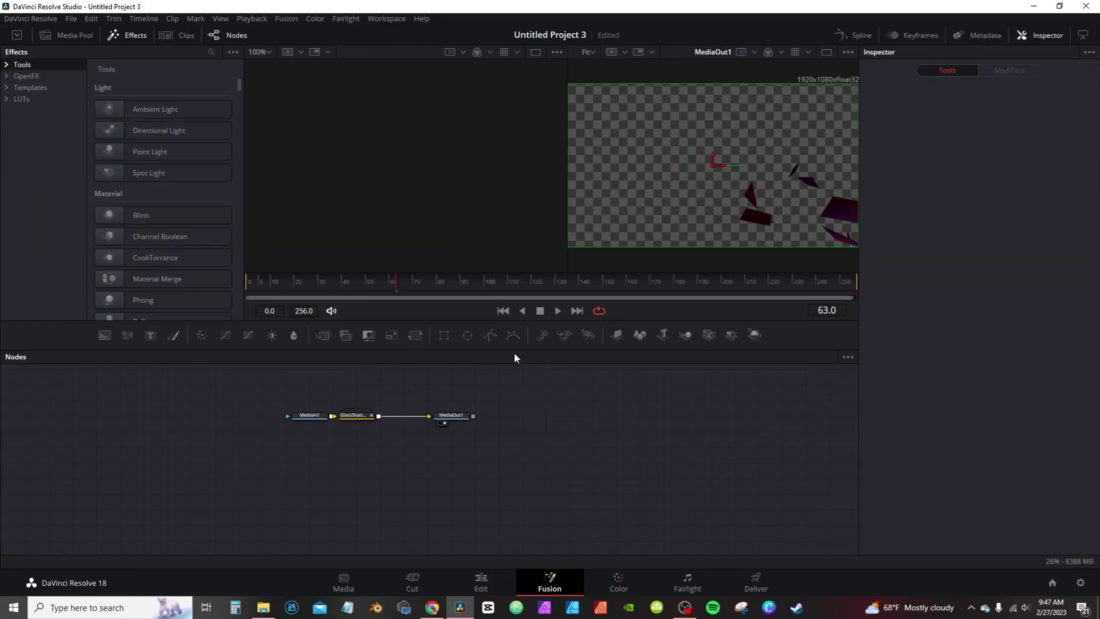
pyautogui.moveTo(358, 419); pyautogui.dragTo(382, 436)
pyautogui.rightClick(383, 436)
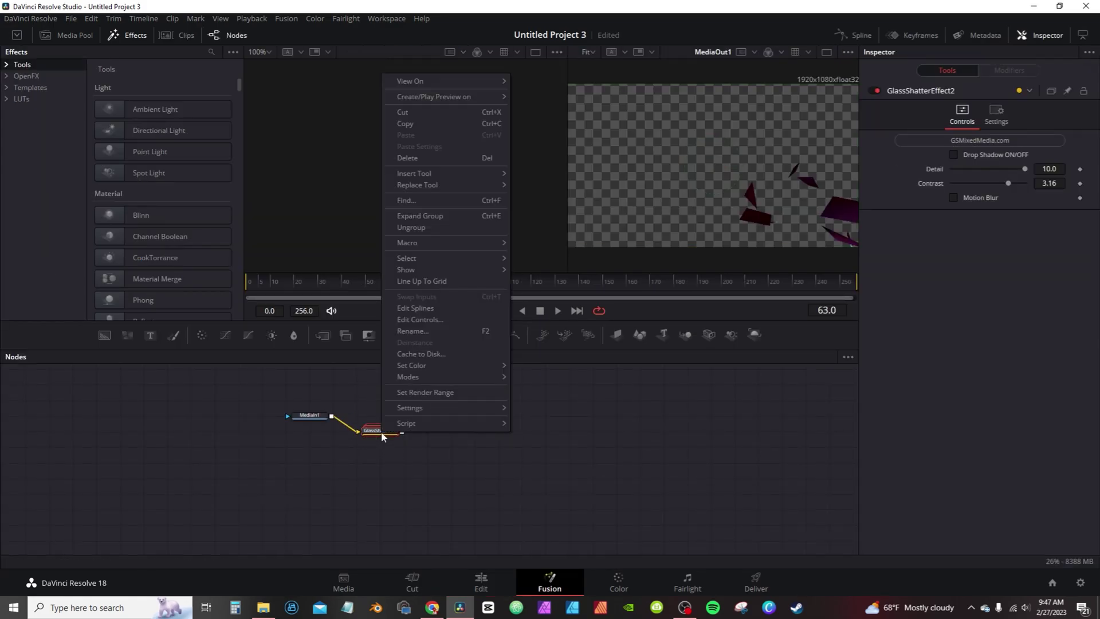
pyautogui.click(404, 227)
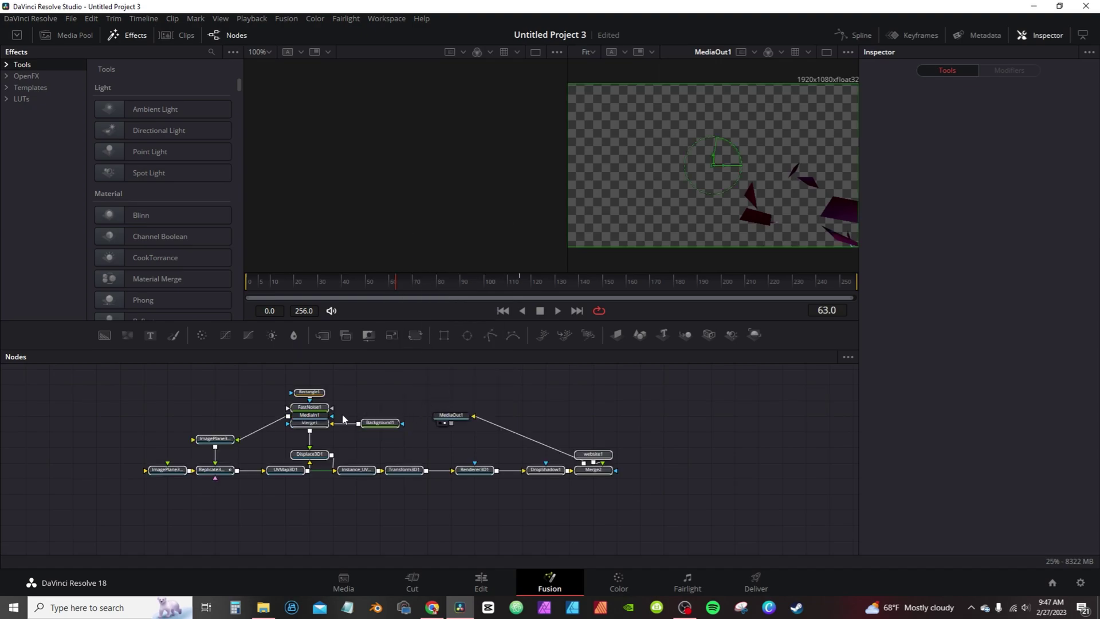
# Move the MediaIn1 node ahead of the ungrouped node chain and MediaOut1 beyond its end
pyautogui.moveTo(326, 415); pyautogui.dragTo(116, 427)
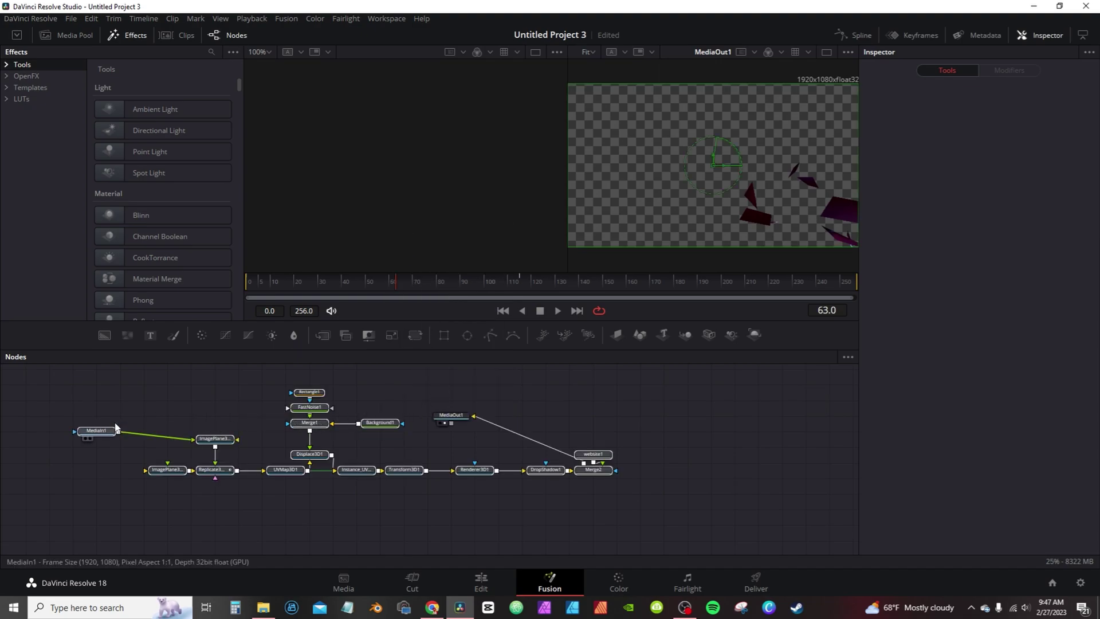
pyautogui.moveTo(451, 415); pyautogui.dragTo(711, 446)
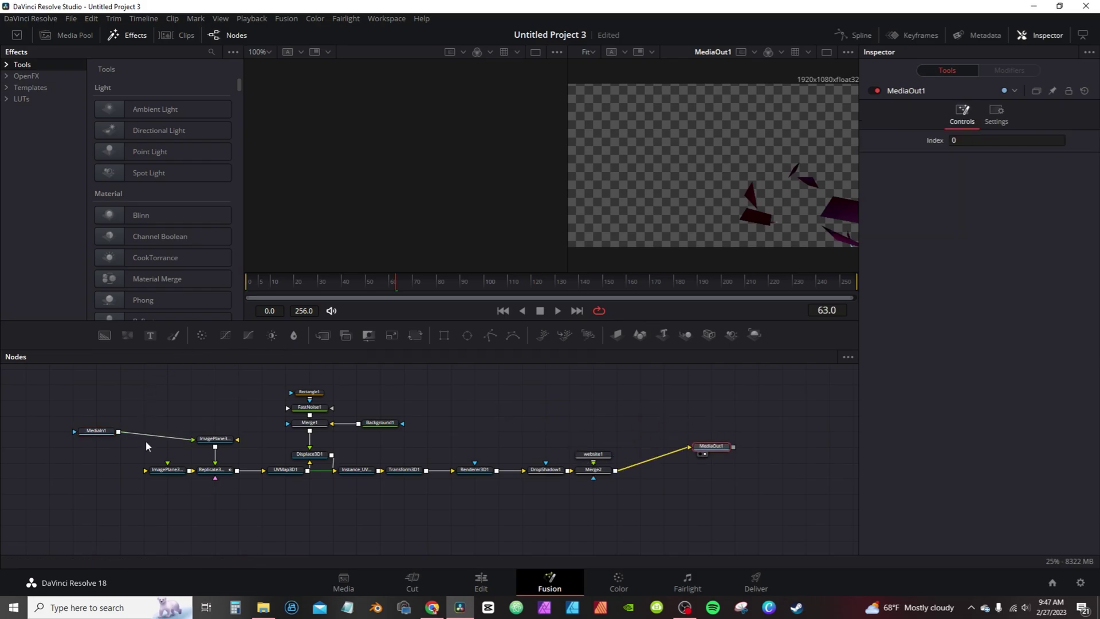
pyautogui.click(407, 393)
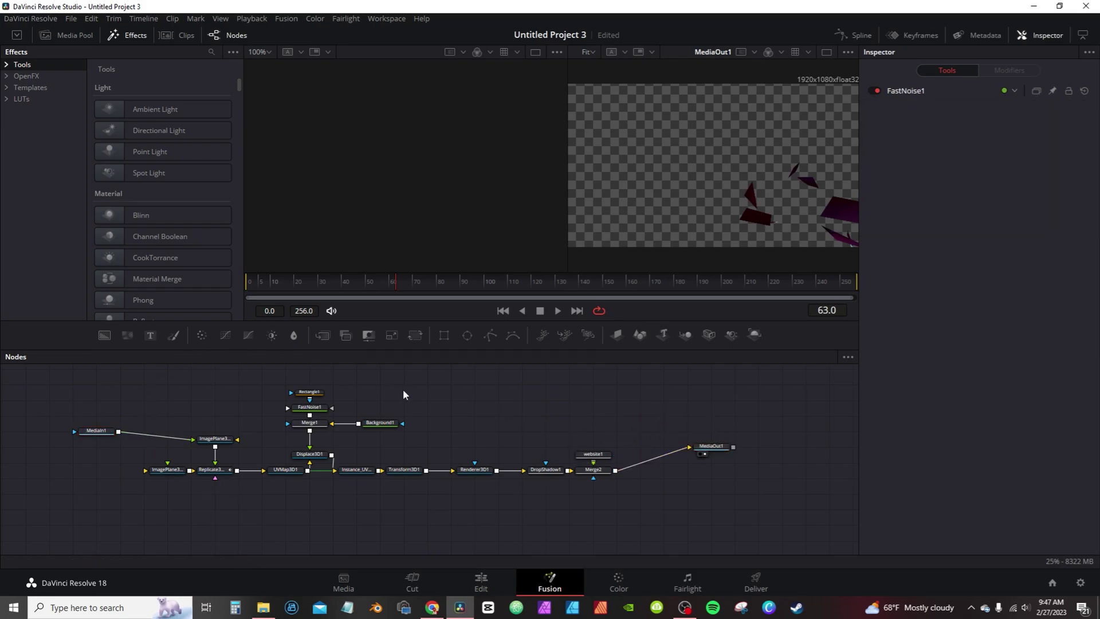
# Inspect the FastNoise1 node's settings, and set the Replicate3D1 node's X rotation to 240 and play the shatter
pyautogui.click(309, 407)
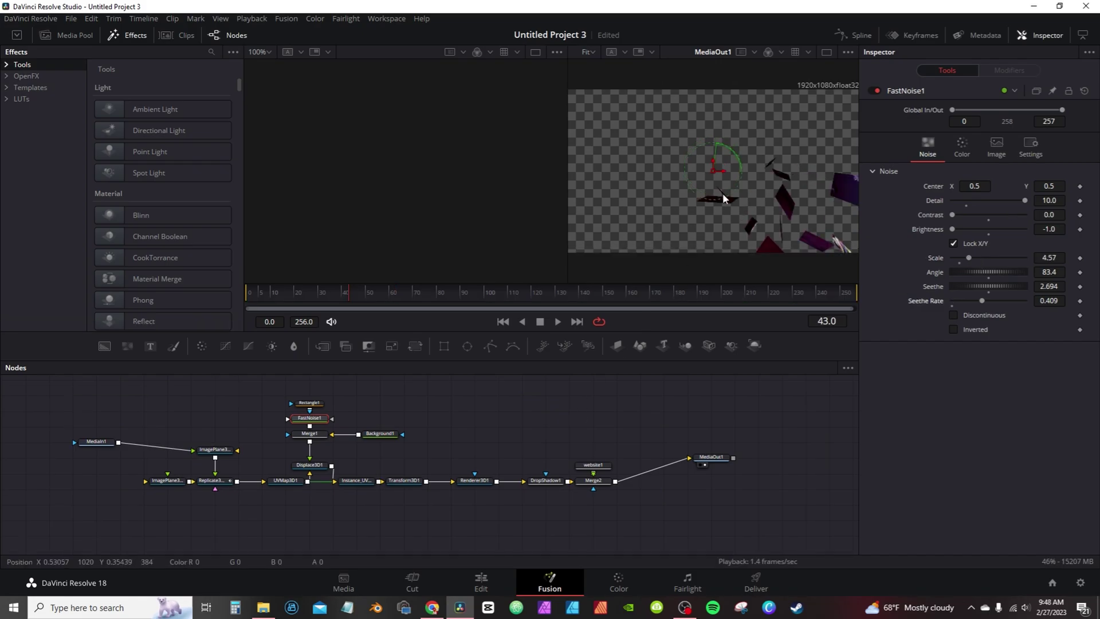
pyautogui.click(219, 485)
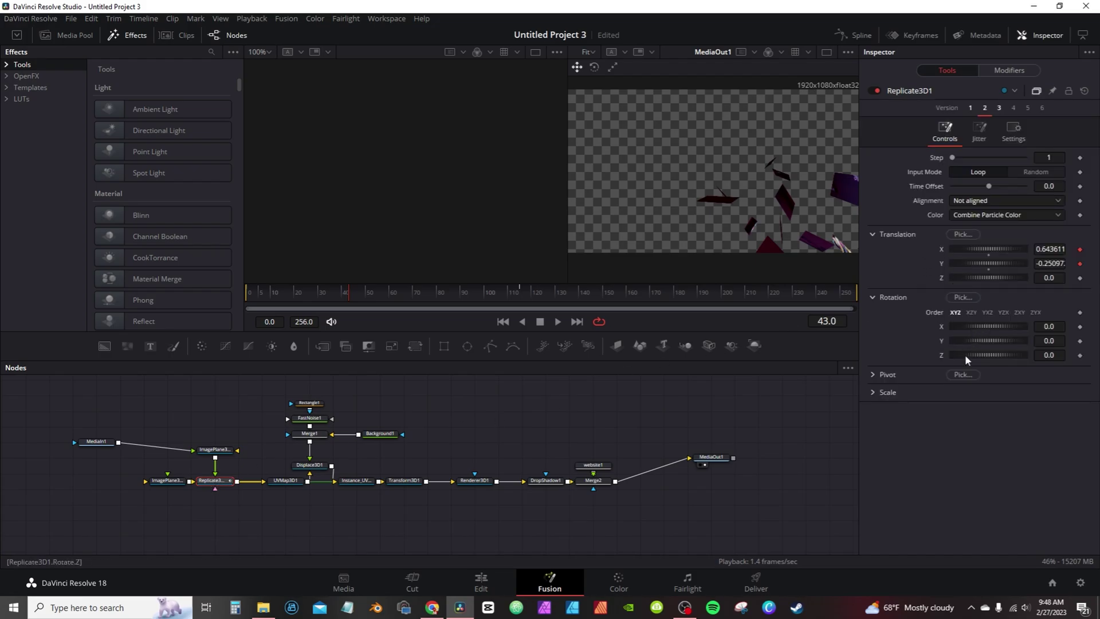
pyautogui.moveTo(978, 326)
pyautogui.mouseDown()
pyautogui.moveTo(1016, 325)
pyautogui.moveTo(987, 336)
pyautogui.moveTo(992, 326)
pyautogui.mouseUp()
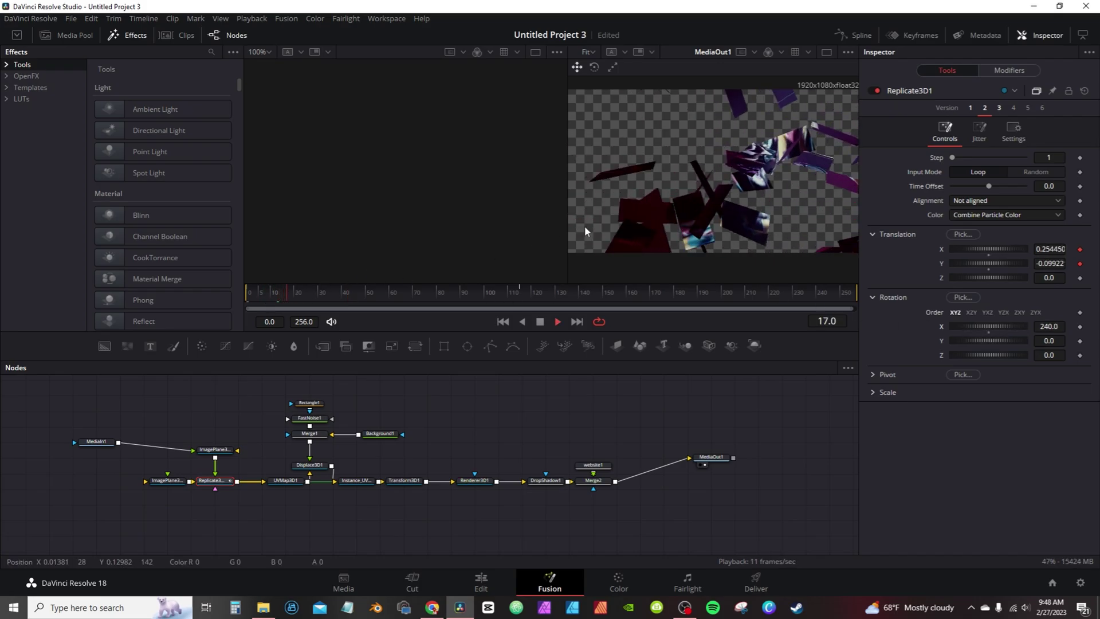
pyautogui.press('space')
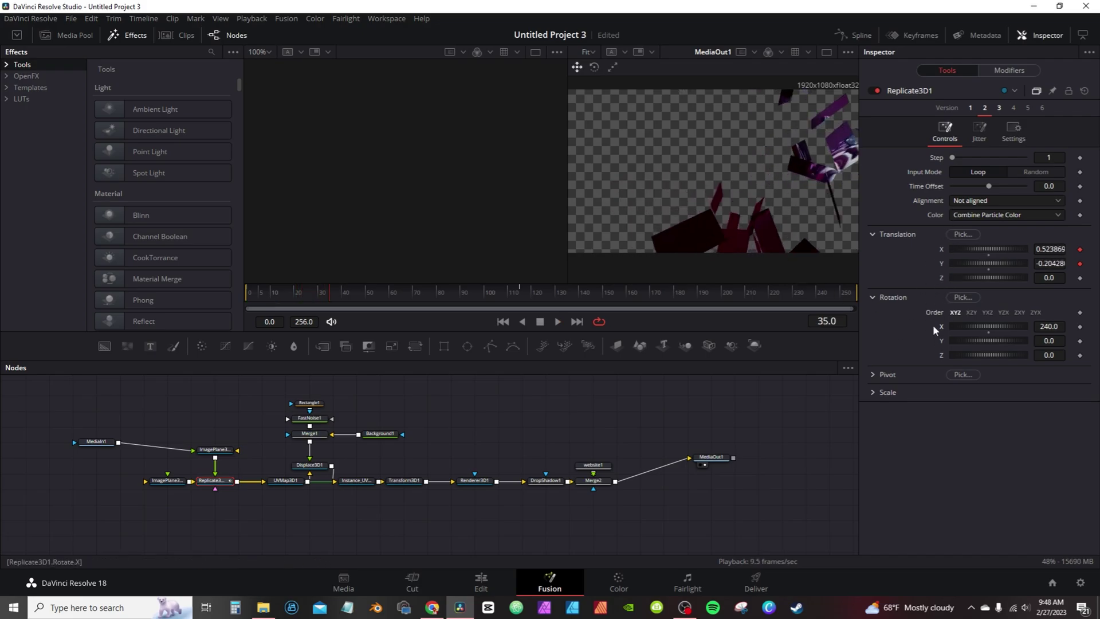
pyautogui.doubleClick(944, 249)
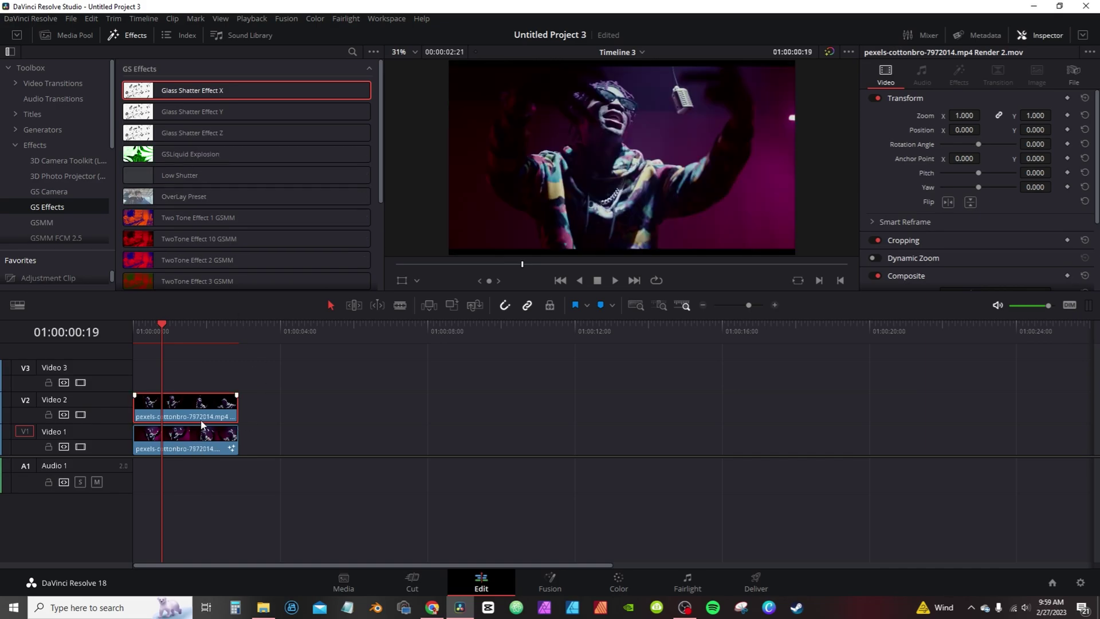
# Apply the GSLiquid Explosion effect to the clip on Video 1 and open the effect's controls
pyautogui.click(212, 448)
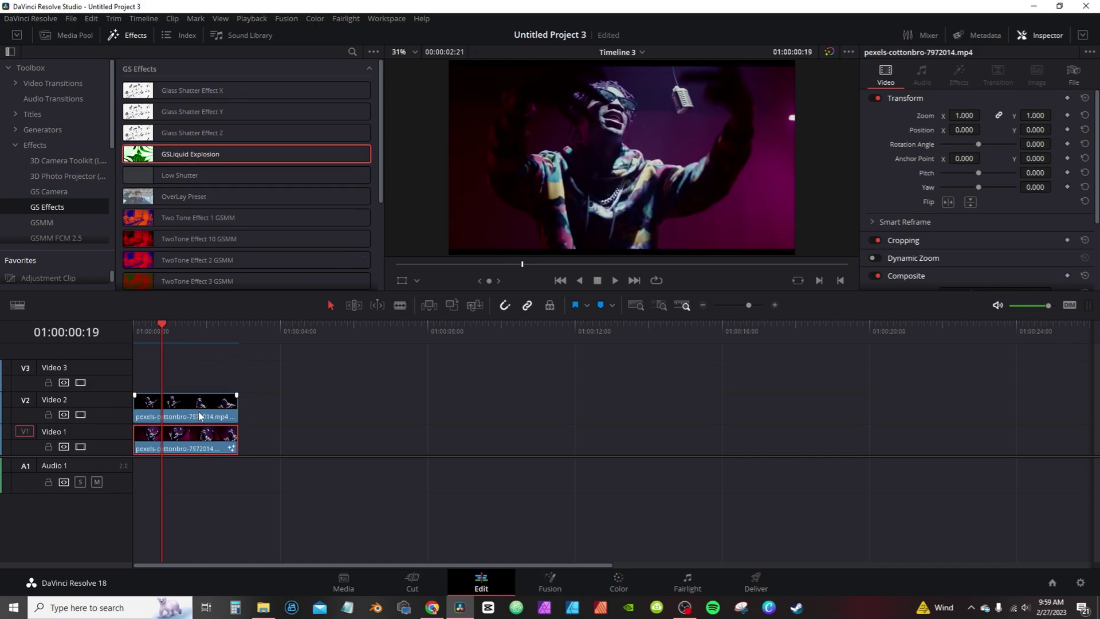
pyautogui.doubleClick(188, 155)
pyautogui.click(958, 72)
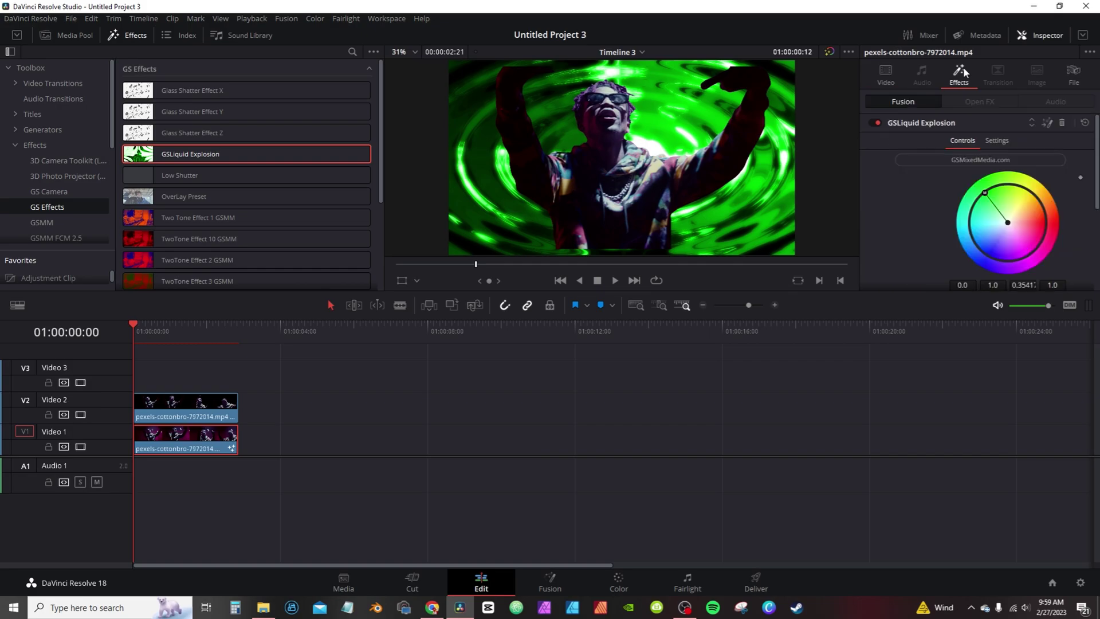
# Set the GSLiquid Explosion tint to -0.7162, its gain to 3.031 and its glow size to 14.2
pyautogui.moveTo(1018, 196)
pyautogui.mouseDown()
pyautogui.moveTo(1055, 232)
pyautogui.moveTo(1014, 260)
pyautogui.moveTo(973, 217)
pyautogui.moveTo(999, 194)
pyautogui.mouseUp()
pyautogui.scroll(-3, 999, 195)
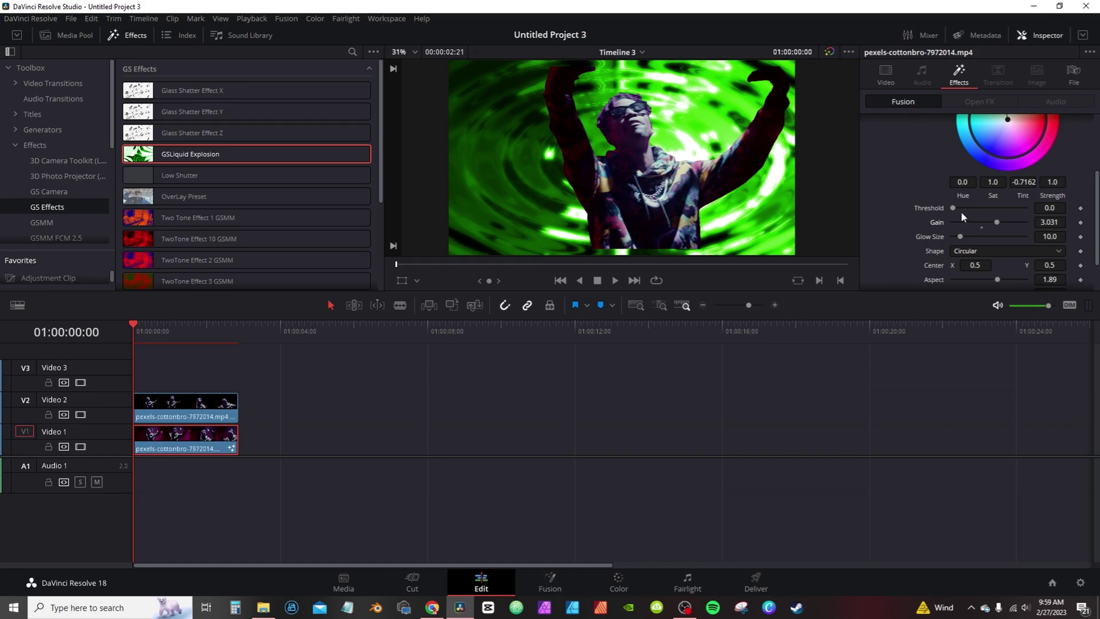
pyautogui.moveTo(964, 236); pyautogui.dragTo(966, 236)
pyautogui.scroll(-2, 1032, 246)
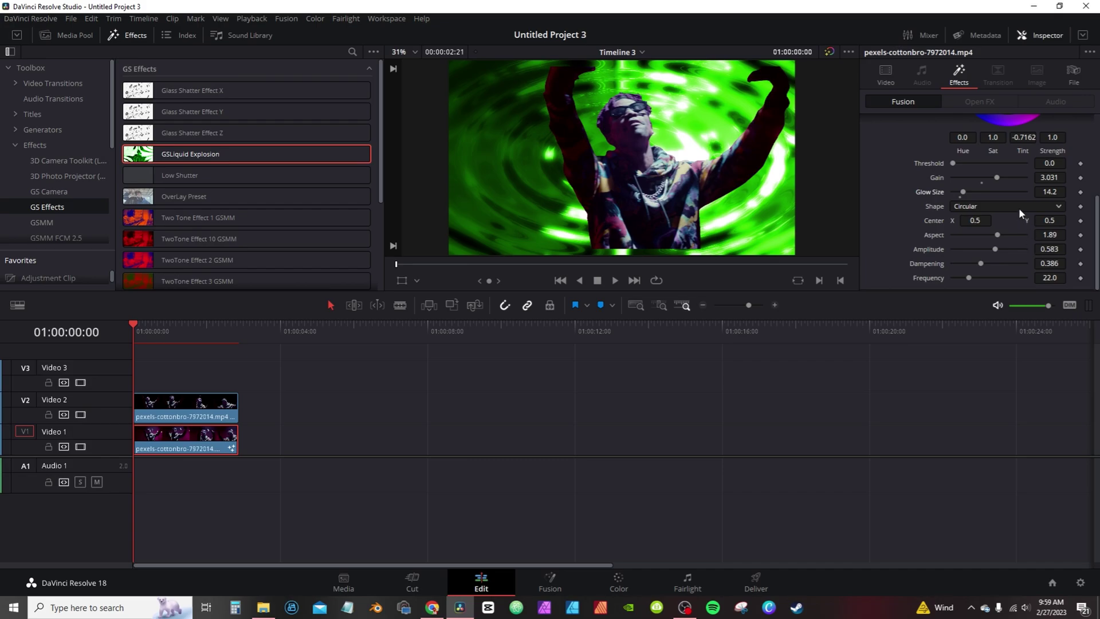
# Set the effect's shape to Square and keyframe its frequency from 22.0 at the clip's start to 74.0 at 01:00:02:21
pyautogui.click(998, 208)
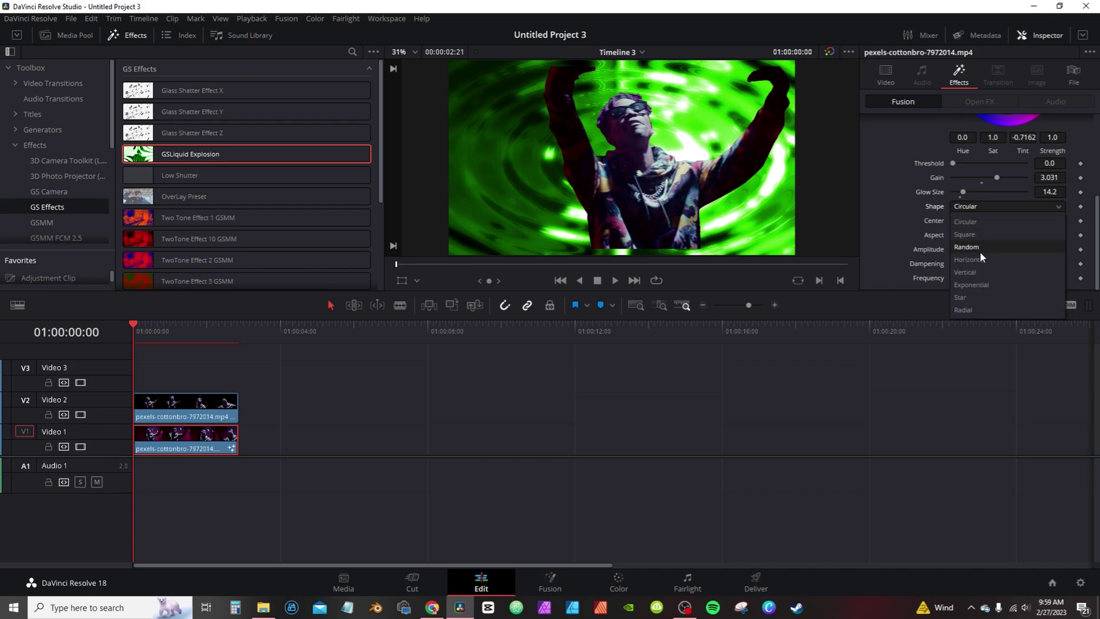
pyautogui.click(975, 233)
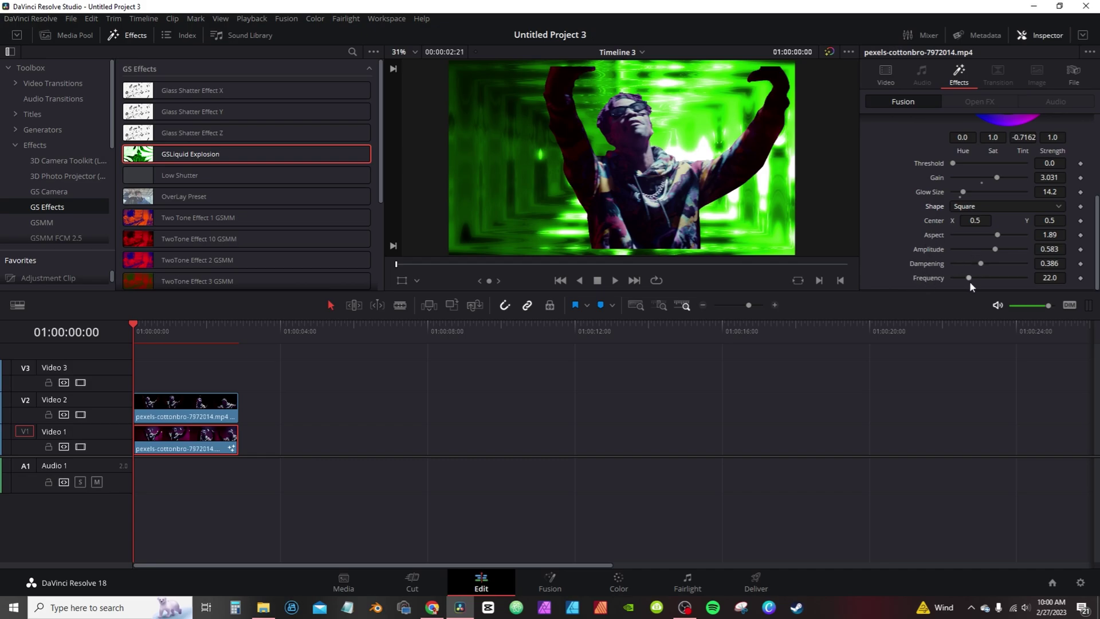
pyautogui.moveTo(970, 280); pyautogui.dragTo(989, 280)
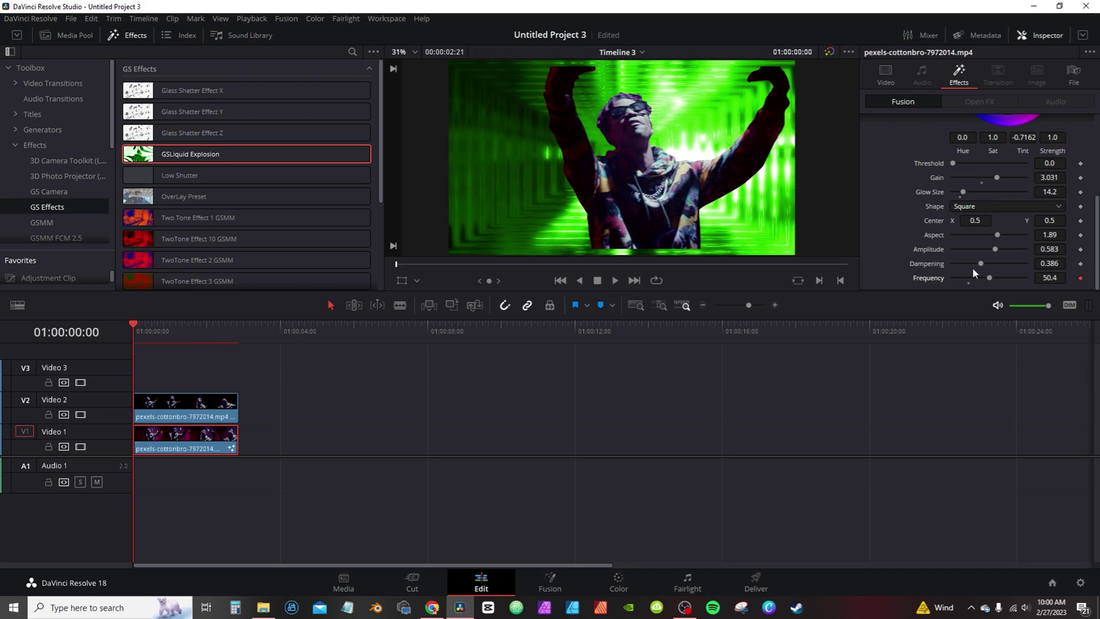
pyautogui.moveTo(987, 278); pyautogui.dragTo(968, 279)
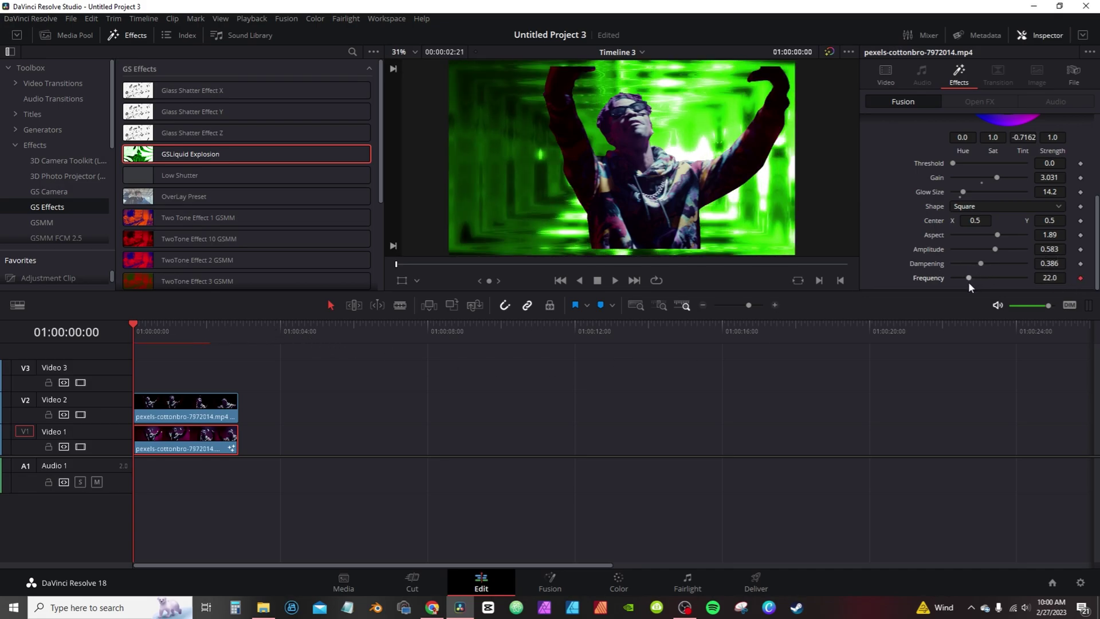
pyautogui.moveTo(227, 325); pyautogui.dragTo(232, 324)
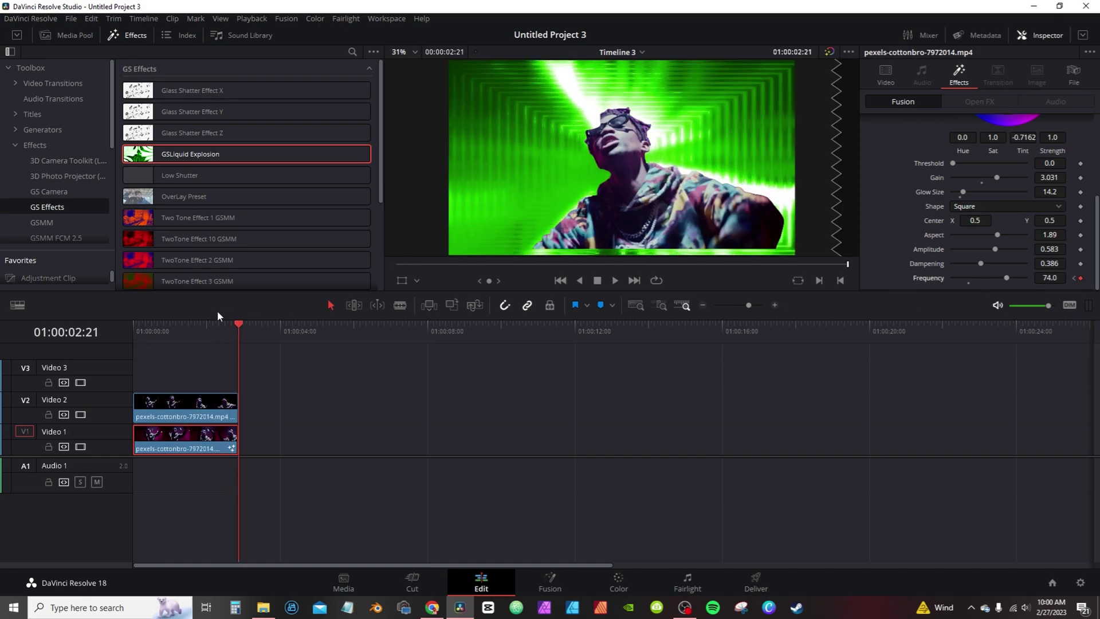
# Play the animated liquid background, and set the effect's dampening to 0.11 and its amplitude to 0.764
pyautogui.moveTo(212, 324); pyautogui.dragTo(123, 332)
pyautogui.press('space')
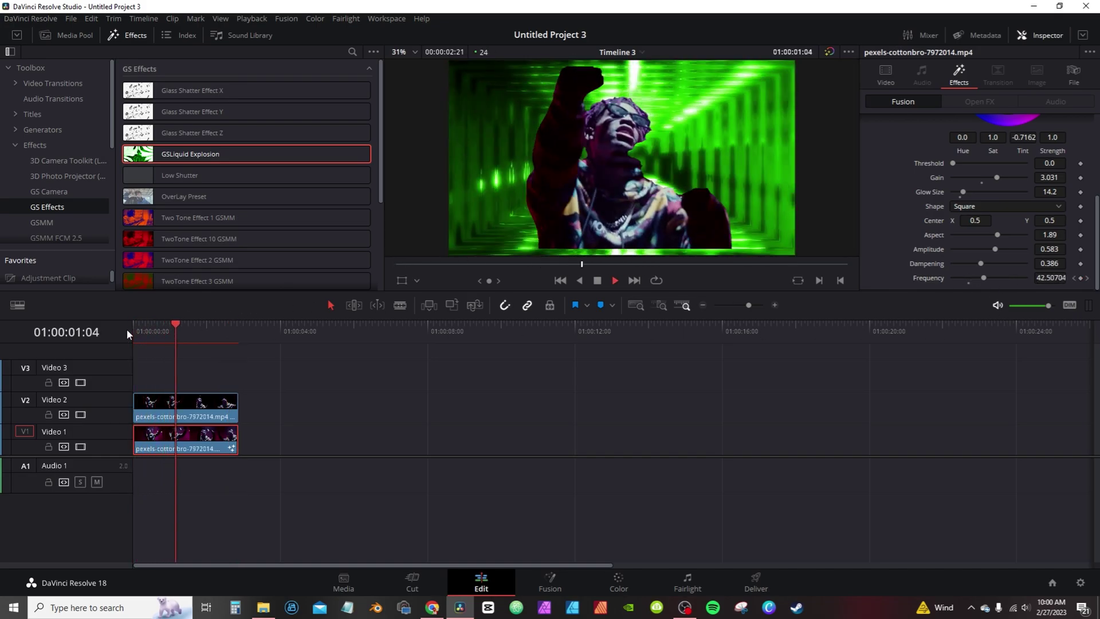
pyautogui.moveTo(981, 264); pyautogui.dragTo(1003, 252)
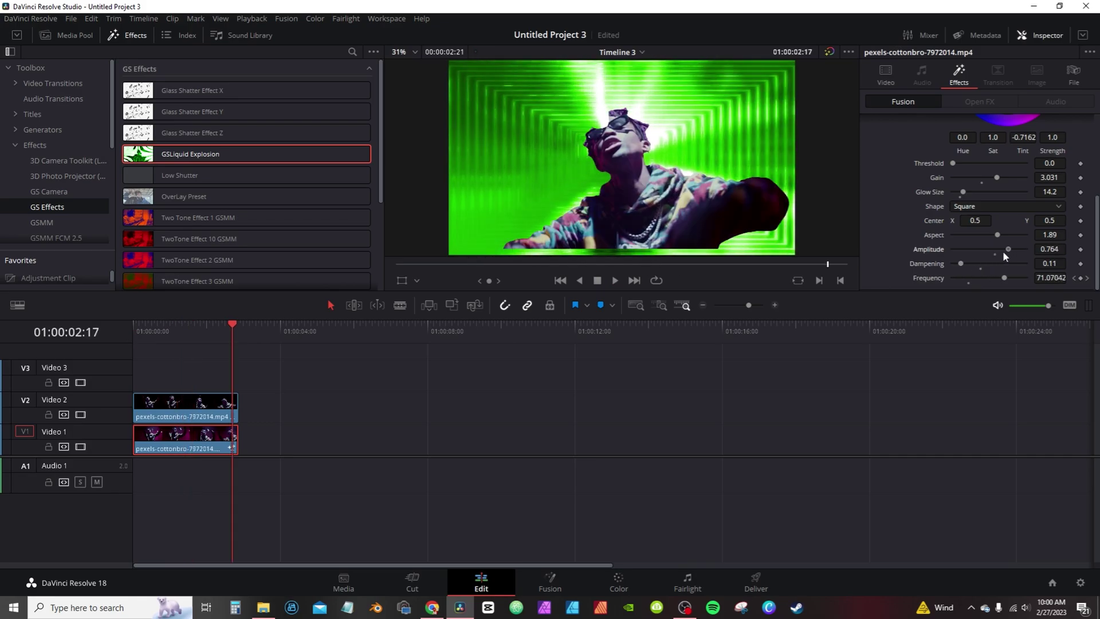
pyautogui.click(154, 329)
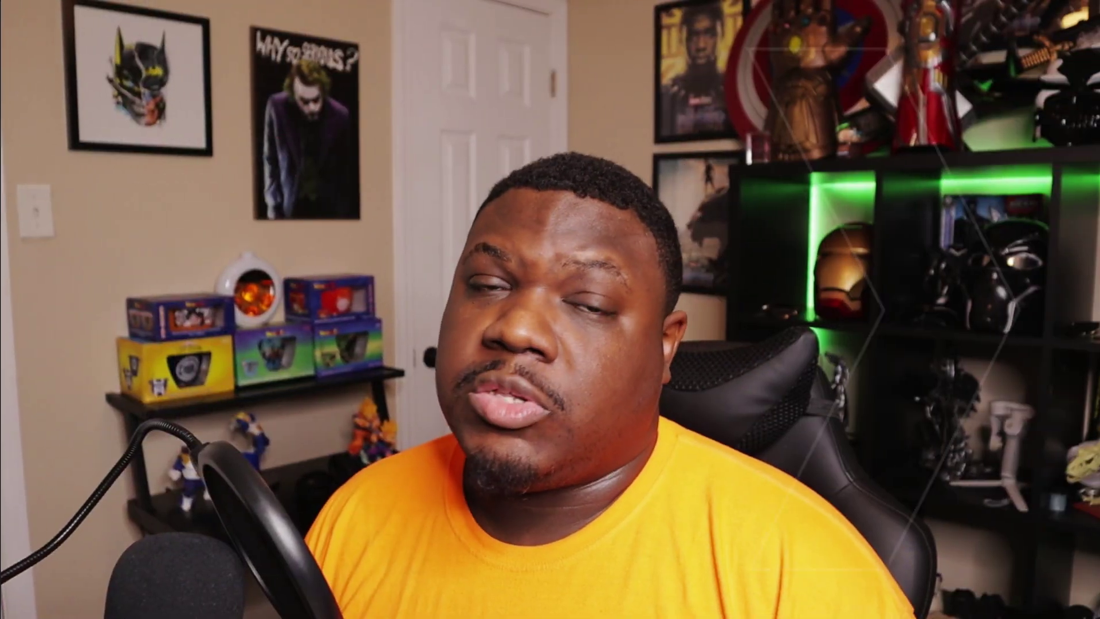